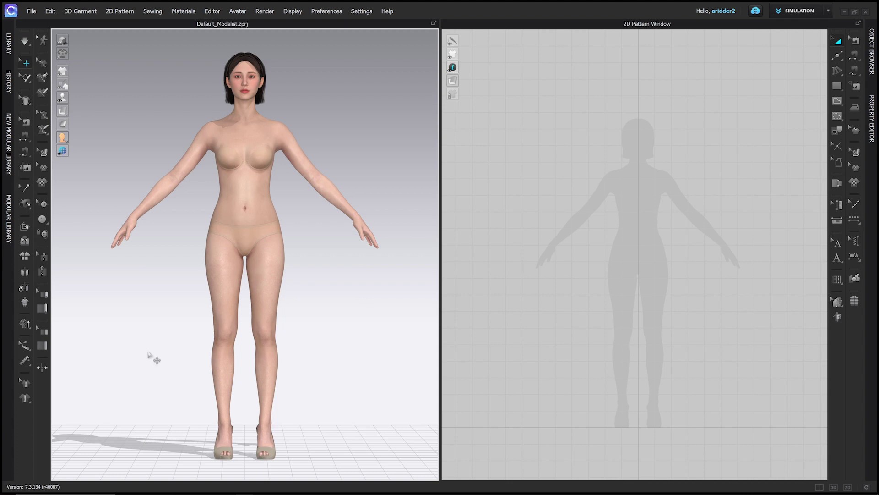
Step: Examine the avatar's waist, hip and waist-to-knee tape measurements
click(24, 347)
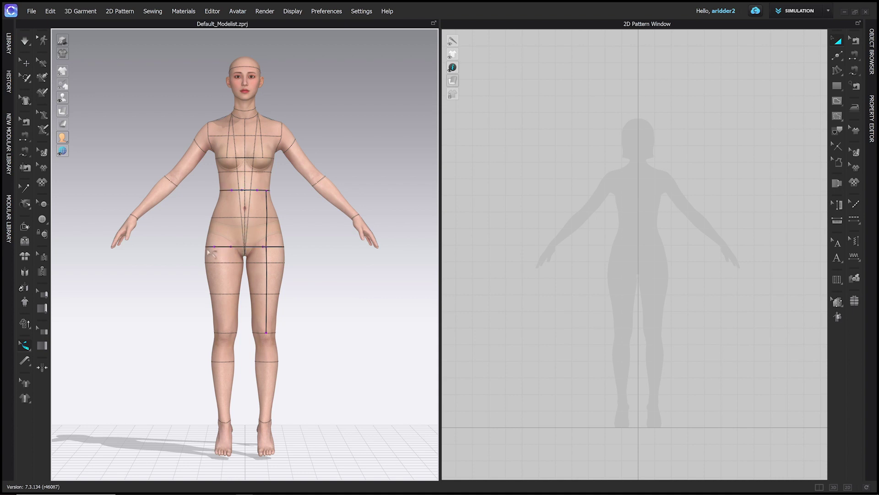
click(267, 233)
click(268, 256)
click(319, 263)
click(261, 248)
click(267, 225)
click(226, 193)
click(267, 313)
key(q)
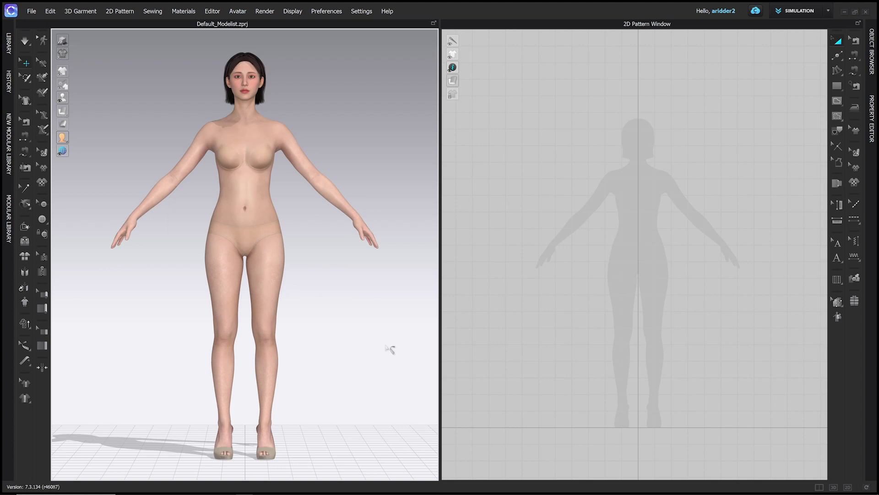
Step: Create a rectangular pattern piece 10 in wide and 10.25 in high beside the avatar silhouette
click(838, 87)
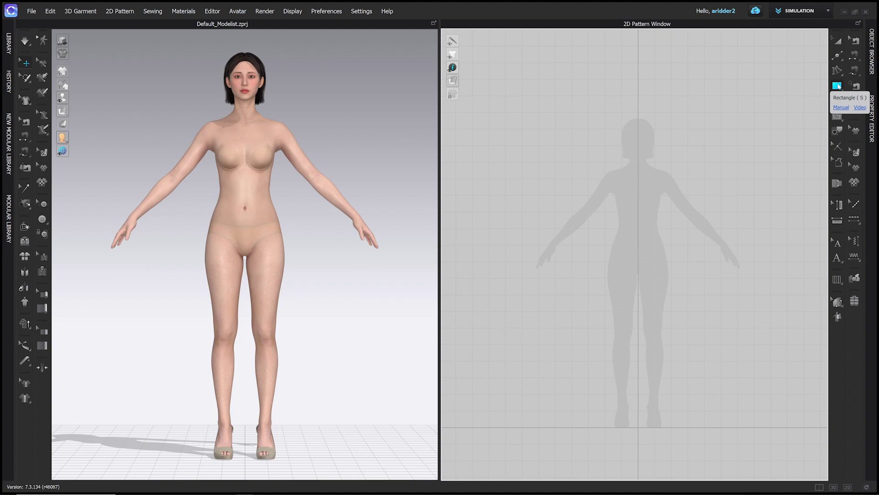
click(838, 86)
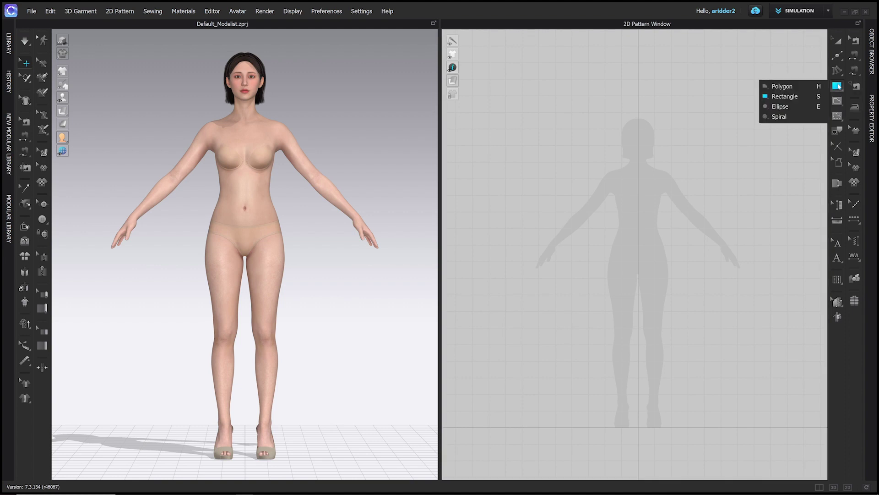
click(806, 96)
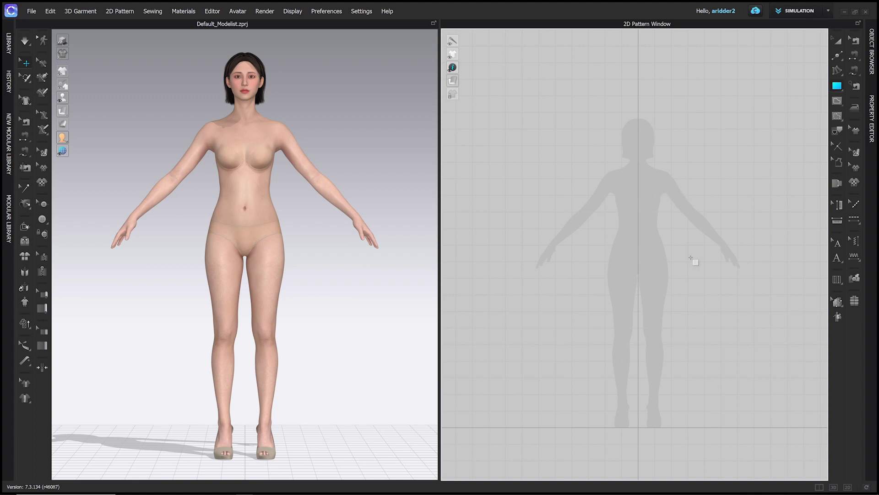
click(605, 234)
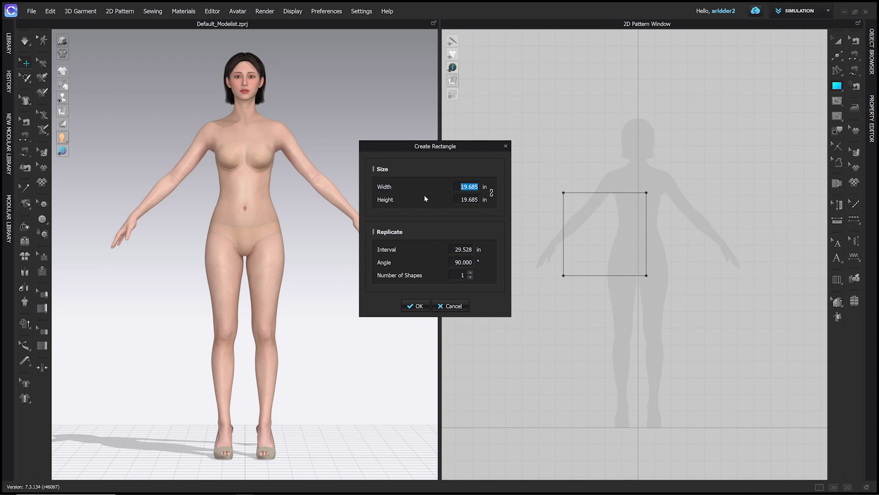
text(10)
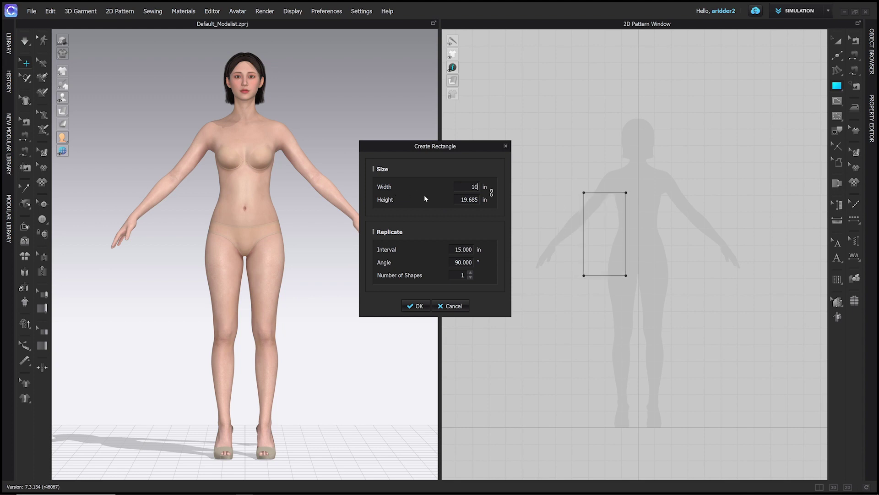
key(Tab)
text(1)
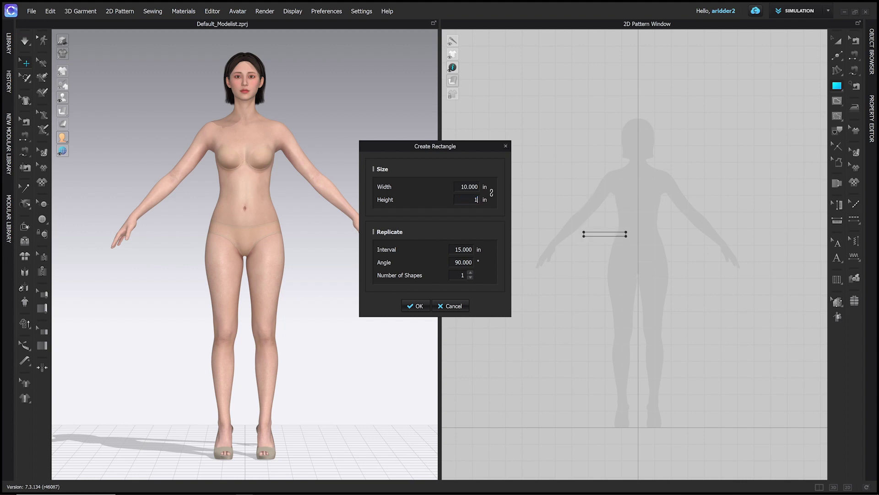
text(0.25)
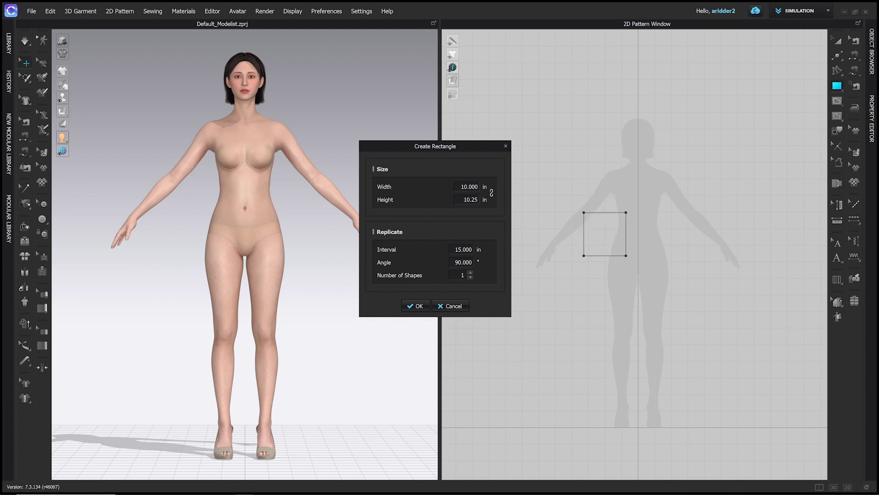
click(419, 306)
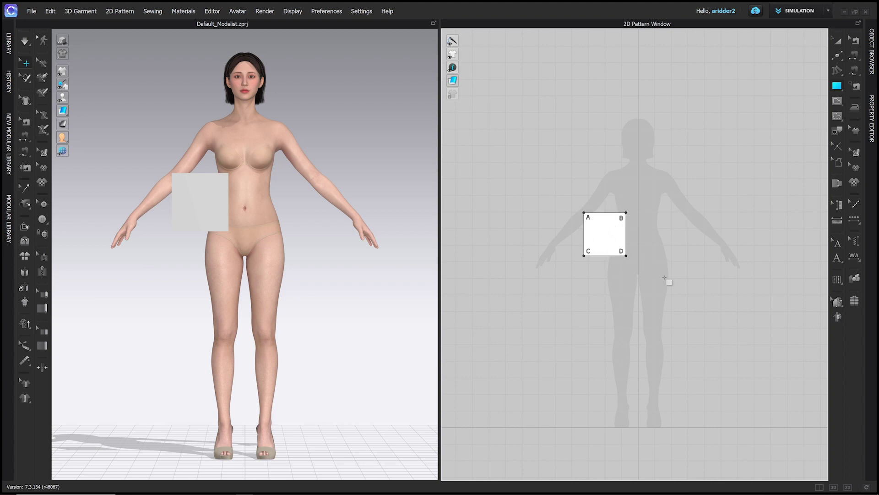
Step: Define a Fullness (Line) adjustment with edge AB as the fullness line and edge CD as the slash line
mouse_move(841, 70)
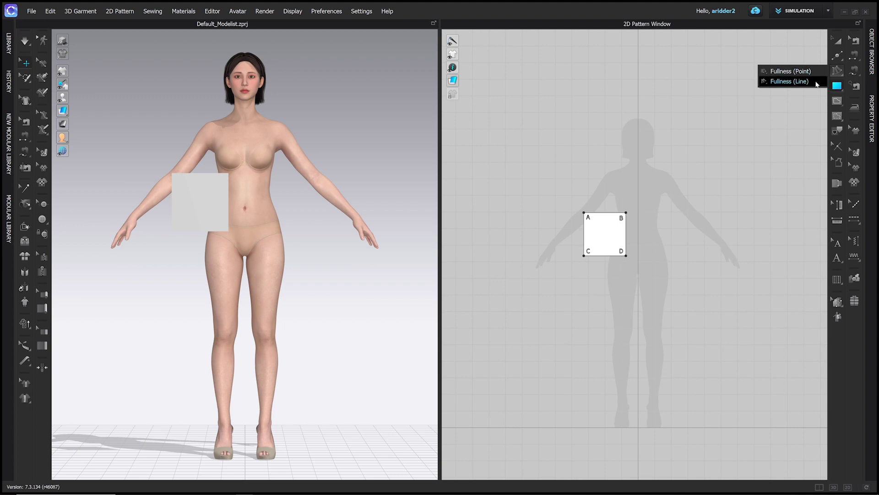
click(815, 81)
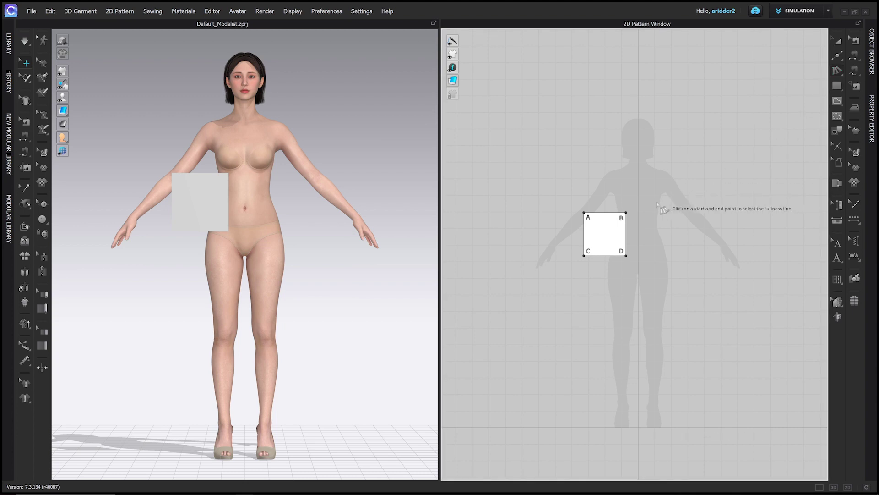
click(588, 217)
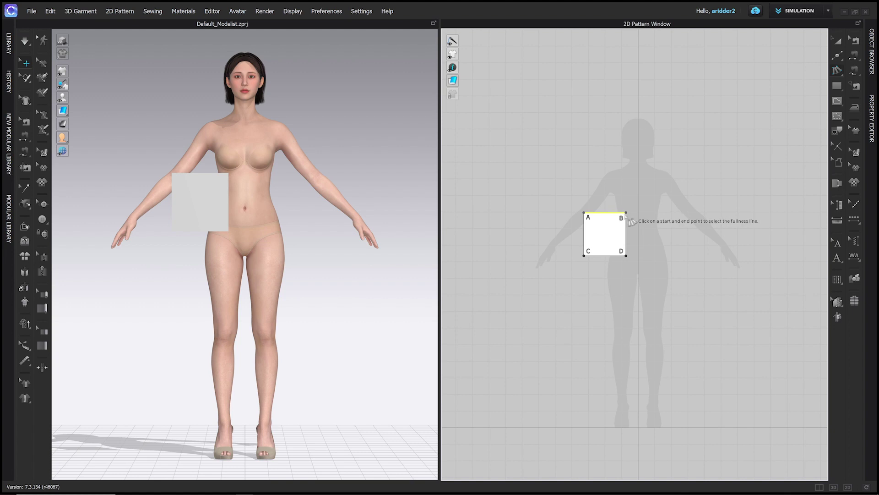
click(626, 214)
click(584, 256)
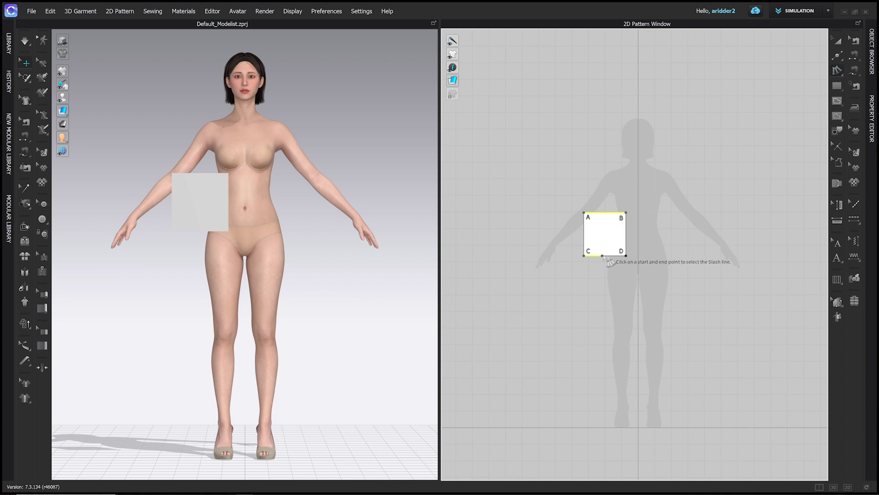
click(626, 255)
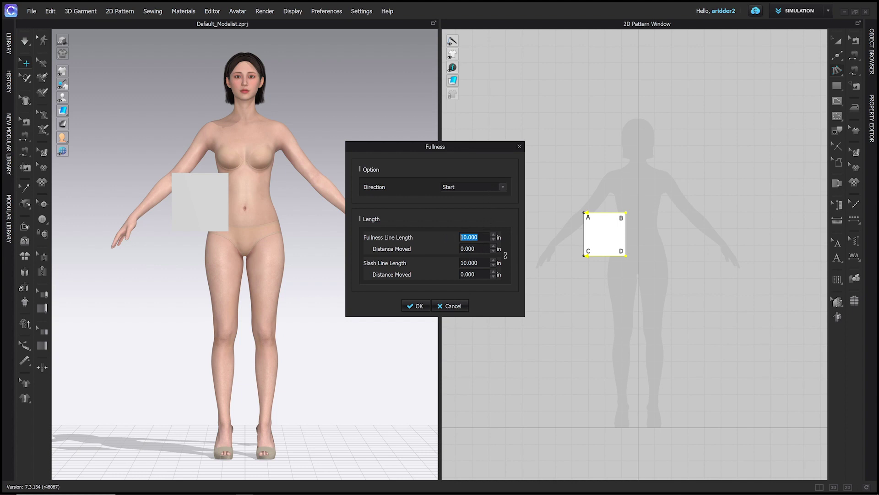
Step: Set the fullness line's distance moved to -1.9 in and apply the fullness adjustment
click(468, 249)
text(-1.9)
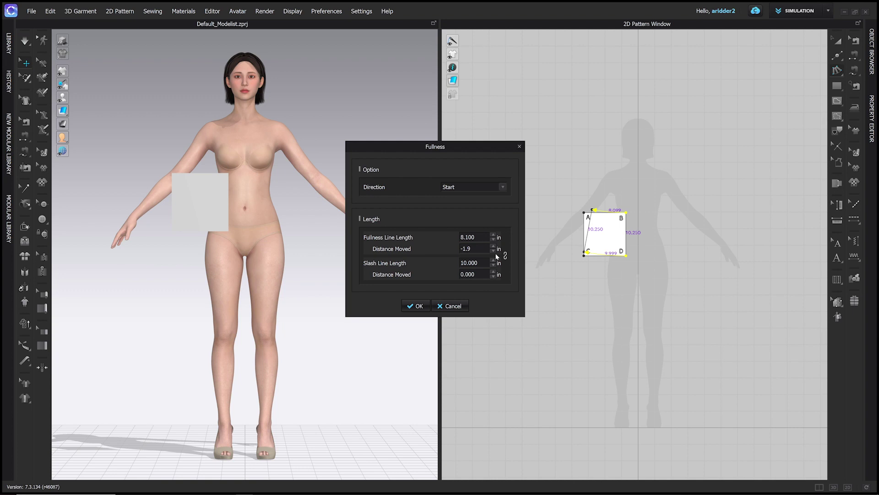
key(BackSpace)
text(5)
key(BackSpace)
text(9)
click(414, 306)
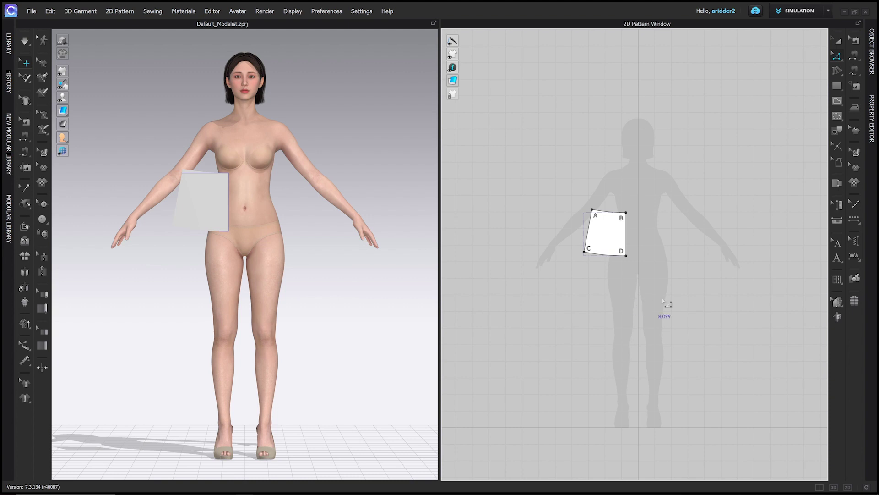
Step: Offset the pattern outline at edge CD in the Extend direction, with a distance of 15.5 in and an internal line
click(838, 57)
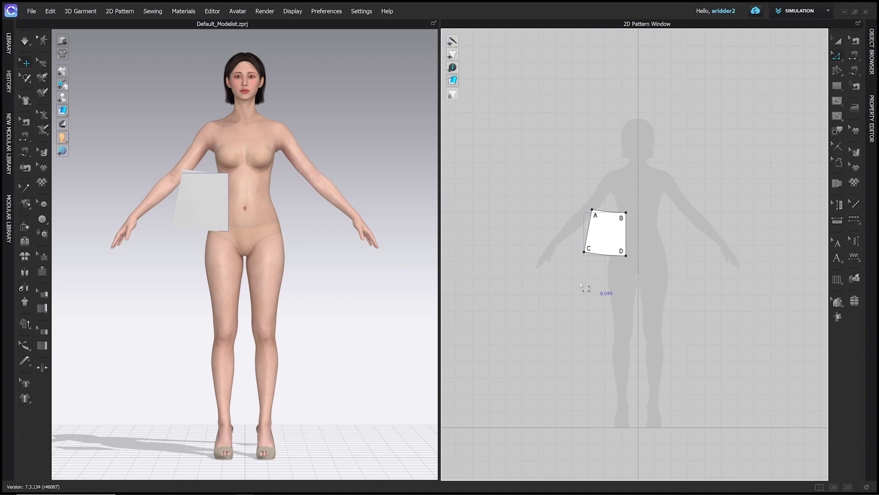
right_click(598, 257)
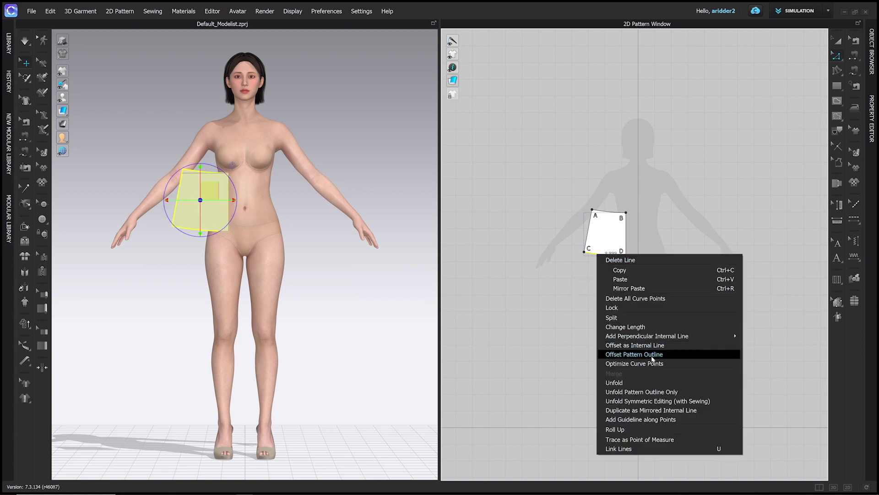
click(687, 358)
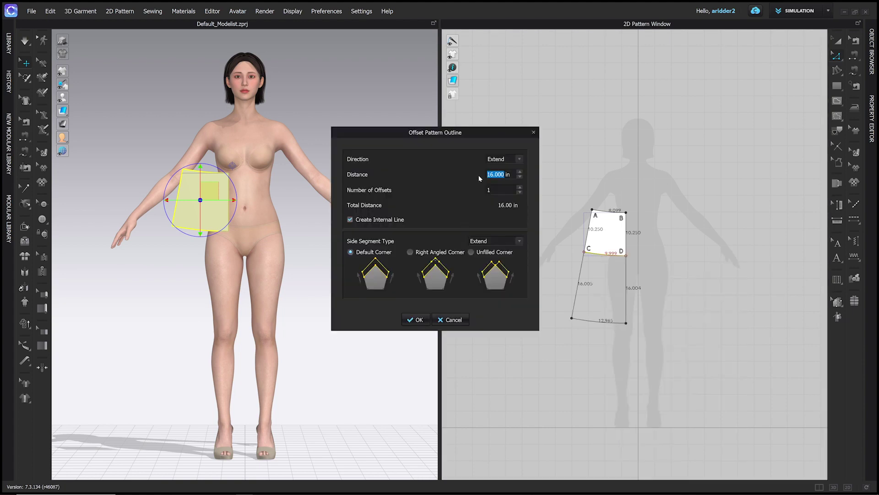
click(520, 161)
click(505, 177)
text(15.5)
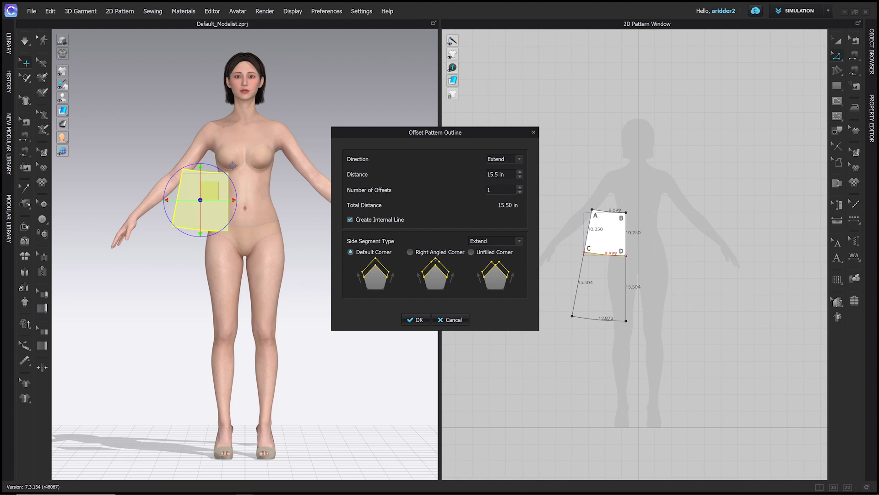
Step: Try the Perpendicular side segment type for the outline offset and return it to Extend
click(344, 223)
click(512, 245)
click(486, 255)
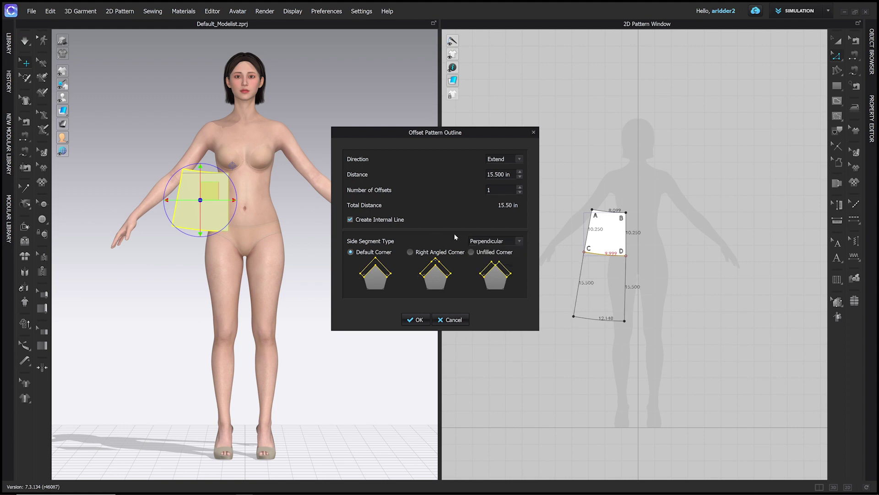
click(511, 242)
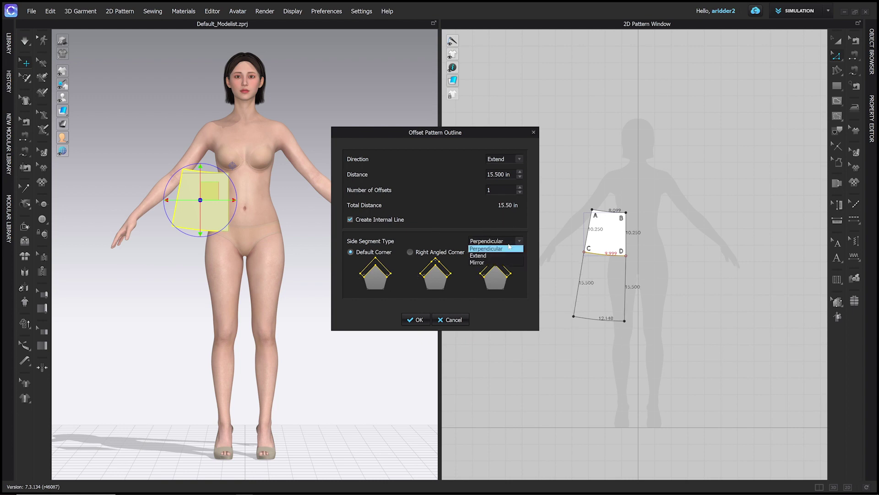
click(489, 255)
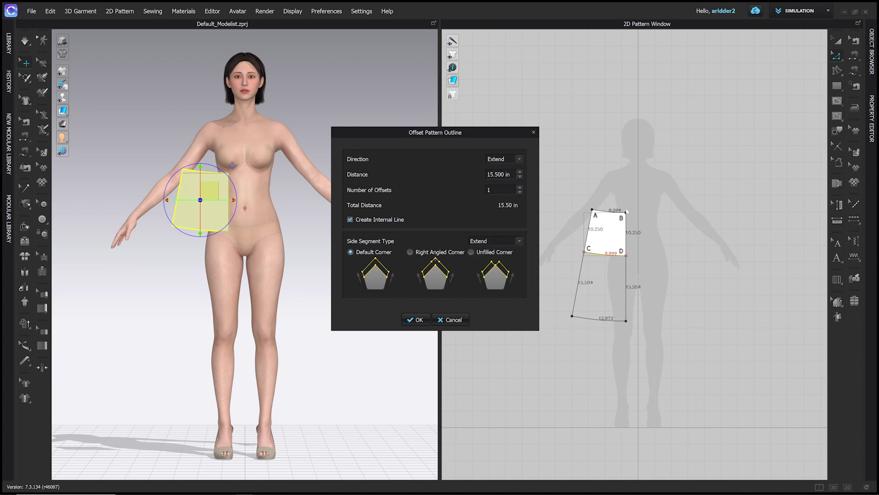
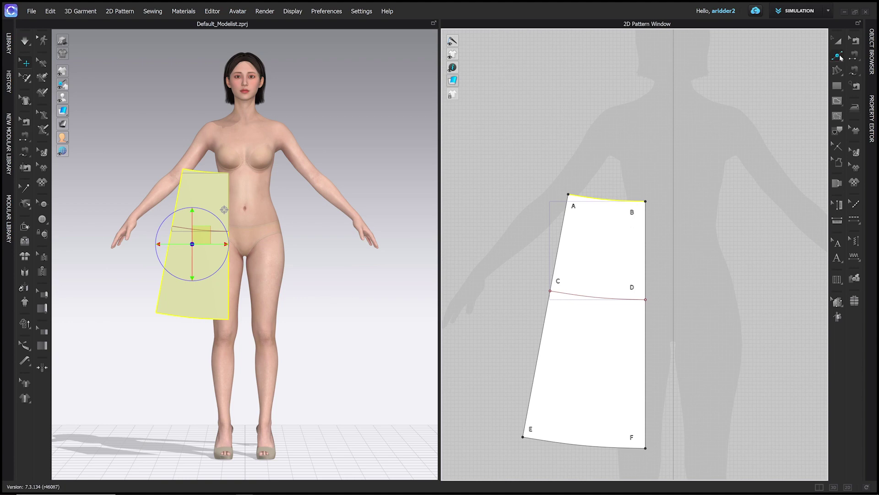
Step: Split waist edge AB into two lines with a point 1 in from A
click(838, 56)
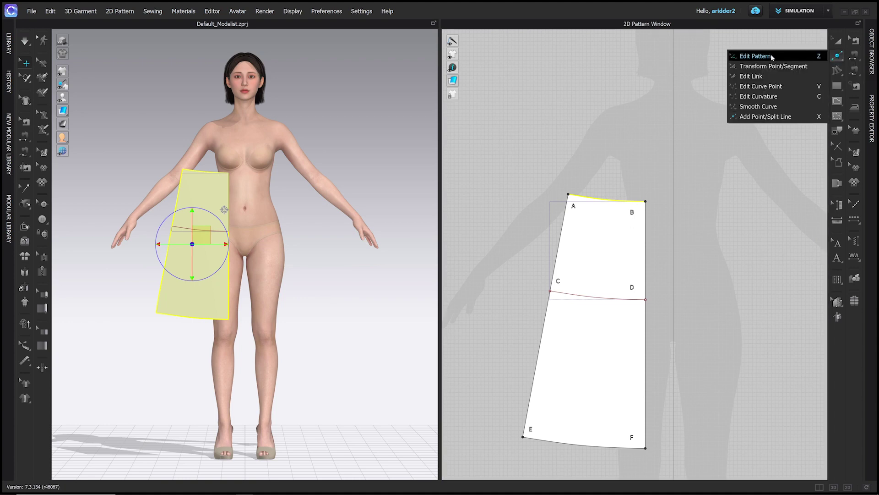
click(766, 117)
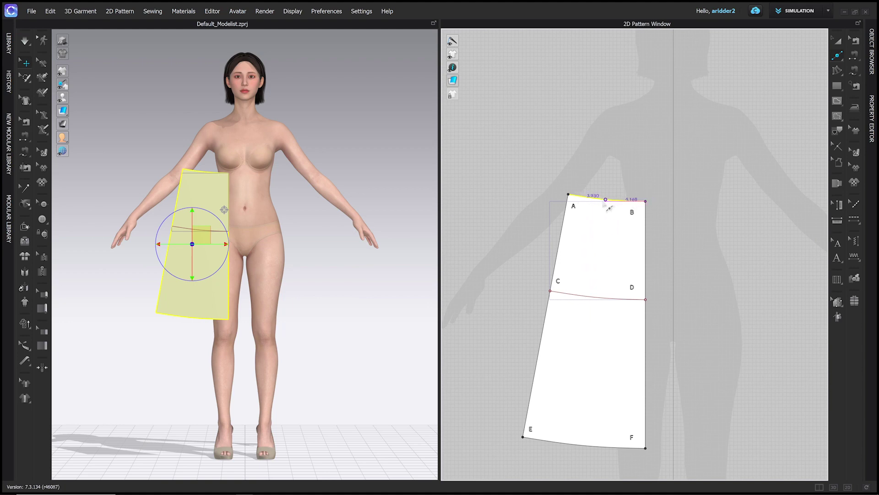
right_click(580, 197)
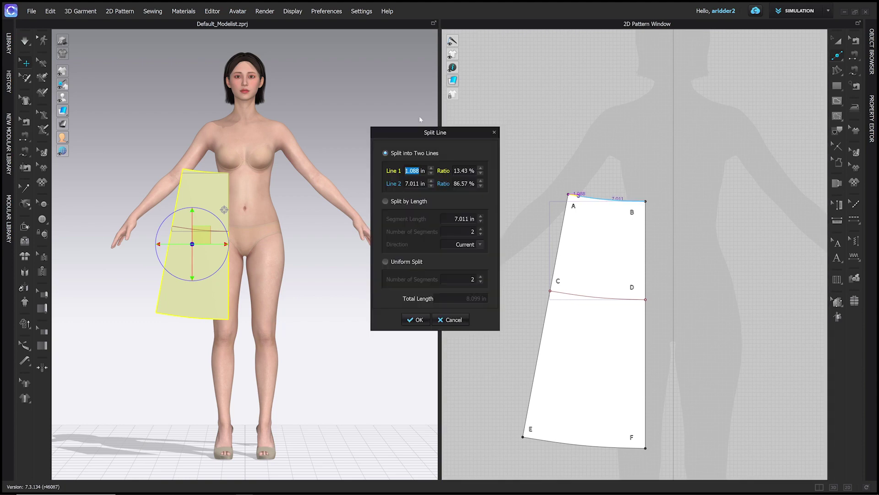
drag(456, 130, 458, 149)
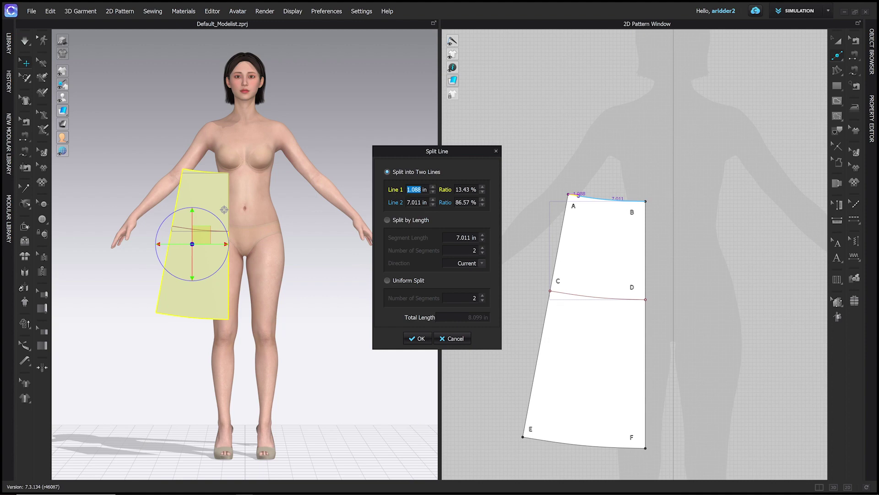
text(1)
click(417, 340)
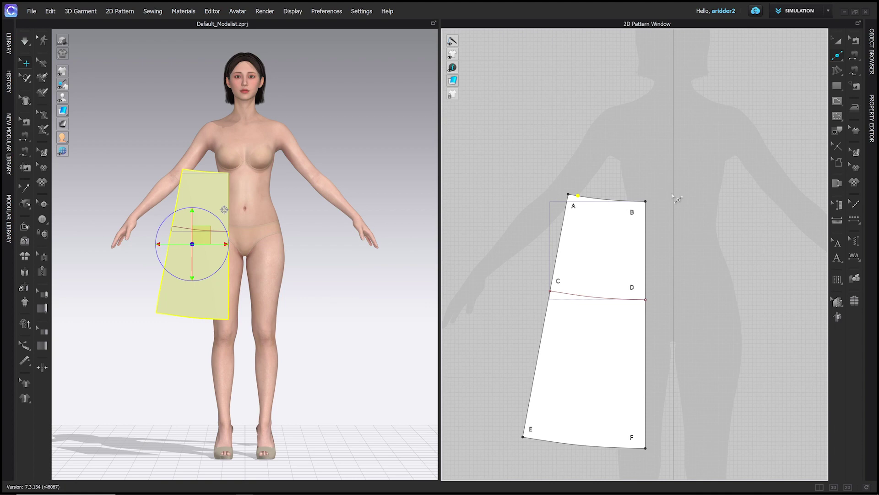
Step: Label the new waist point 1 and split the waist line between it and B uniformly into 2 segments
click(837, 257)
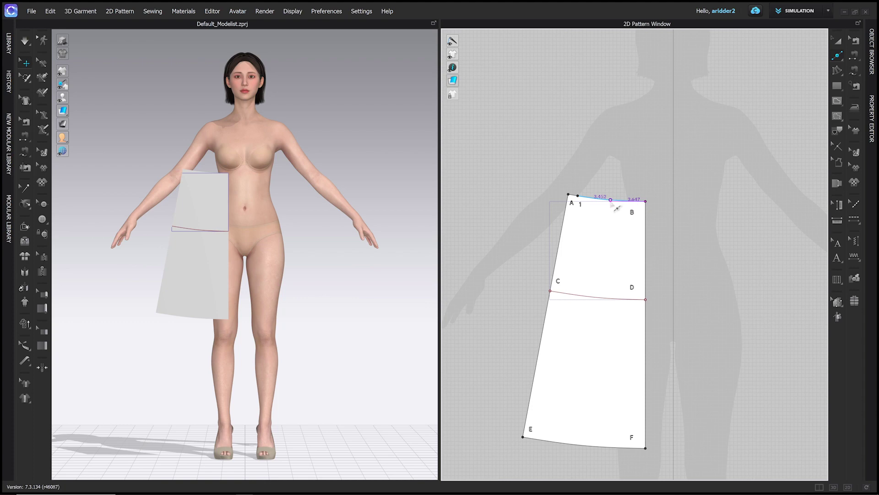
click(611, 203)
click(385, 261)
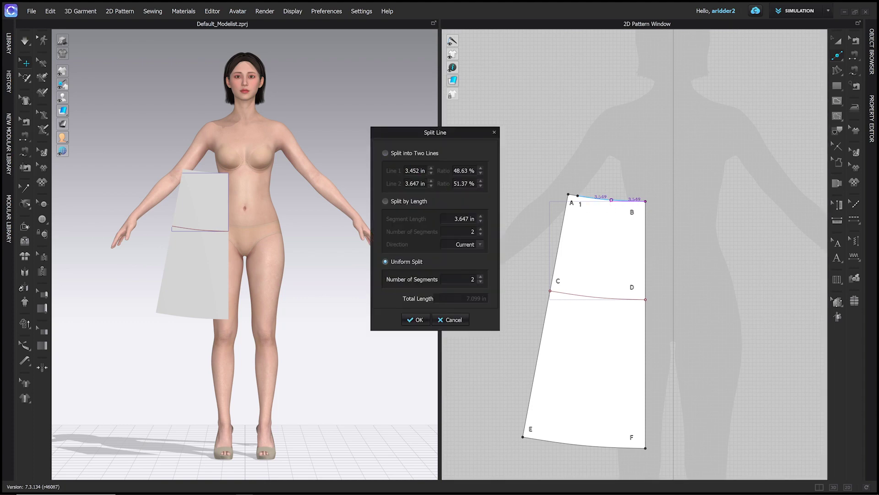
click(418, 320)
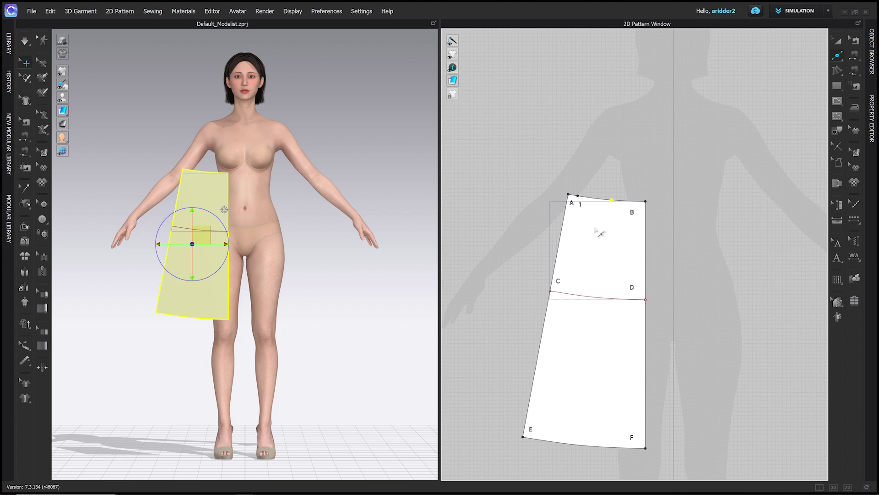
Step: Delete corner point A from the pattern so the side seam runs from point 1 to C
key(v)
key(Delete)
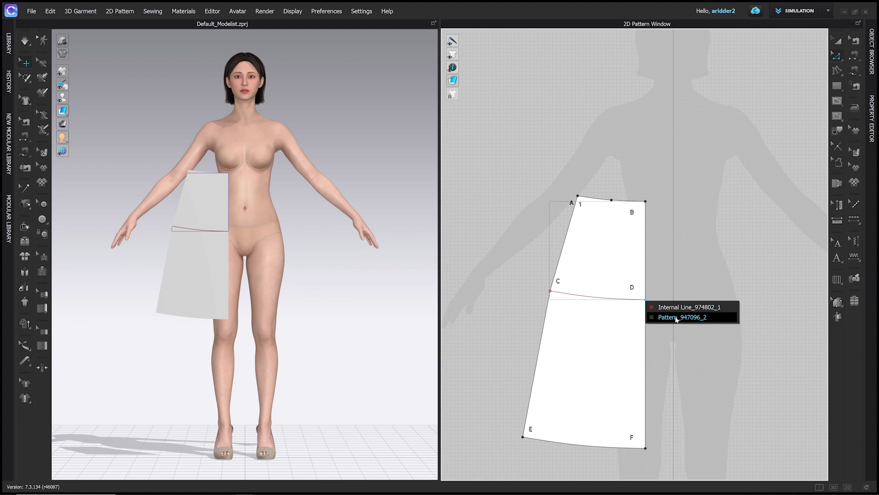
Step: Remove the outline point at D and unfold the pattern along centre line BF with symmetric editing and sewing
click(676, 317)
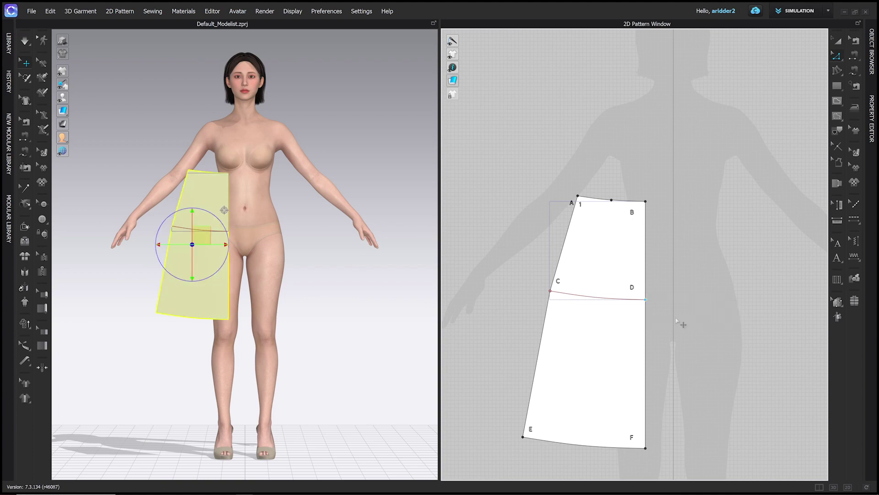
click(676, 320)
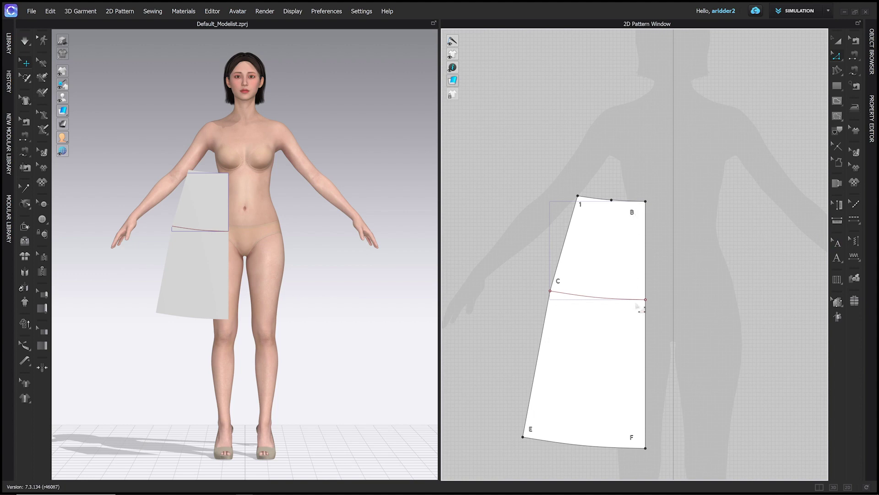
click(646, 274)
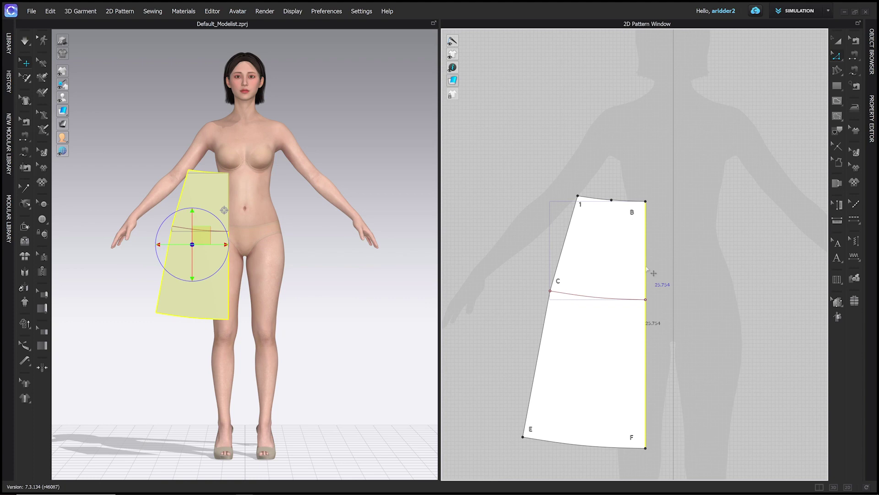
right_click(647, 270)
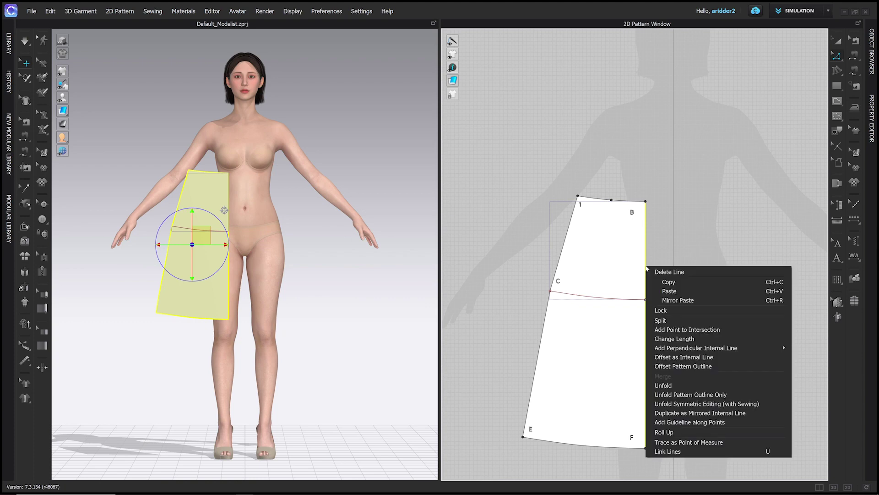
click(695, 404)
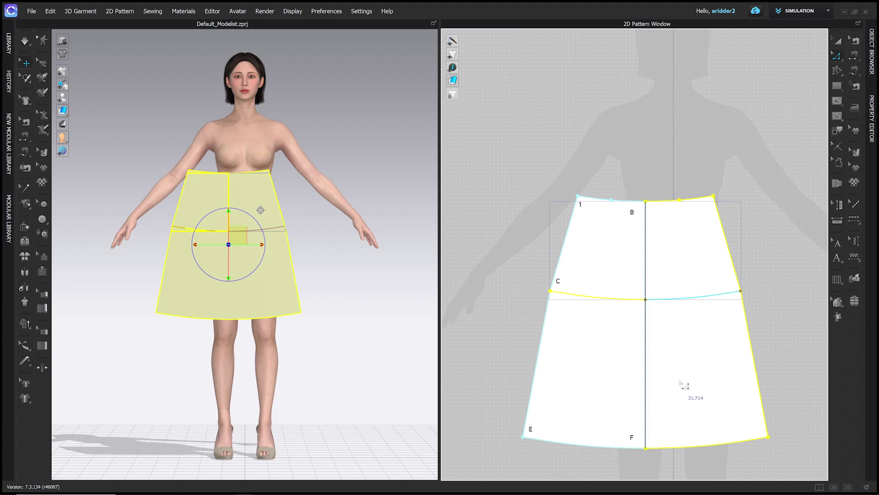
Step: Duplicate the unfolded skirt pattern and place the copy beside the original, horizontally aligned about 29 in away
scroll(684, 385, down, 3)
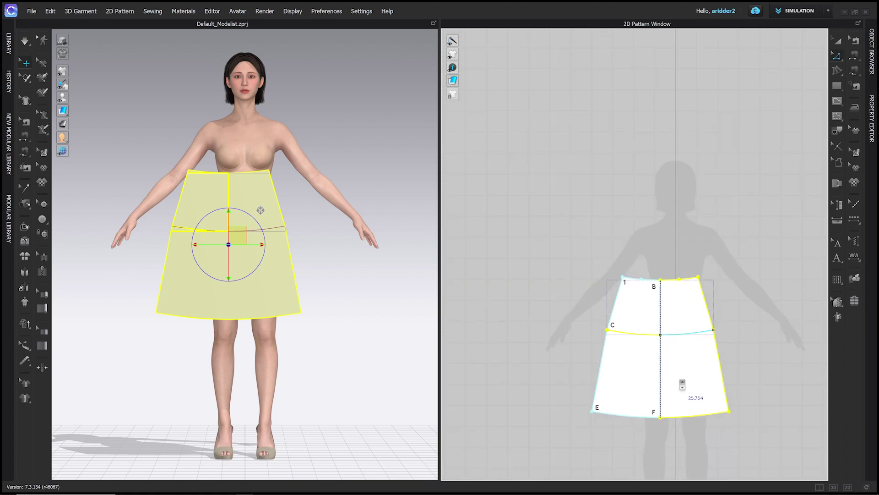
key(a)
scroll(687, 389, down, 3)
scroll(689, 393, up, 2)
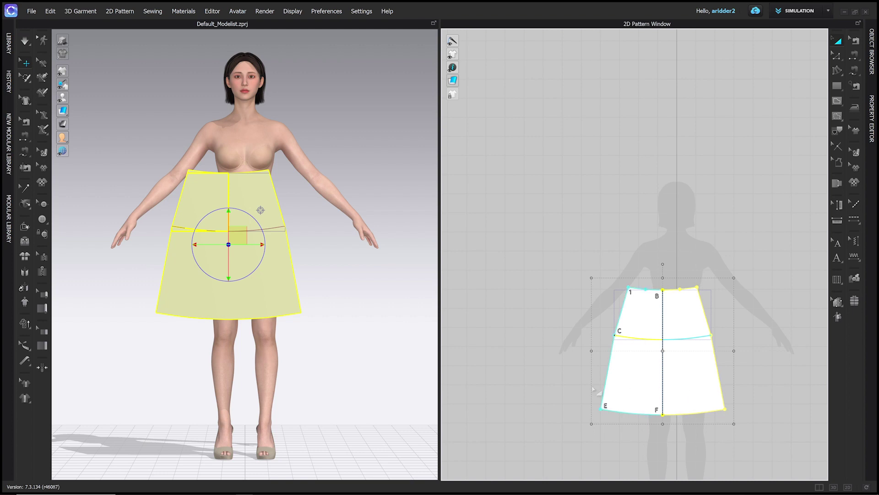
key(ctrl+v)
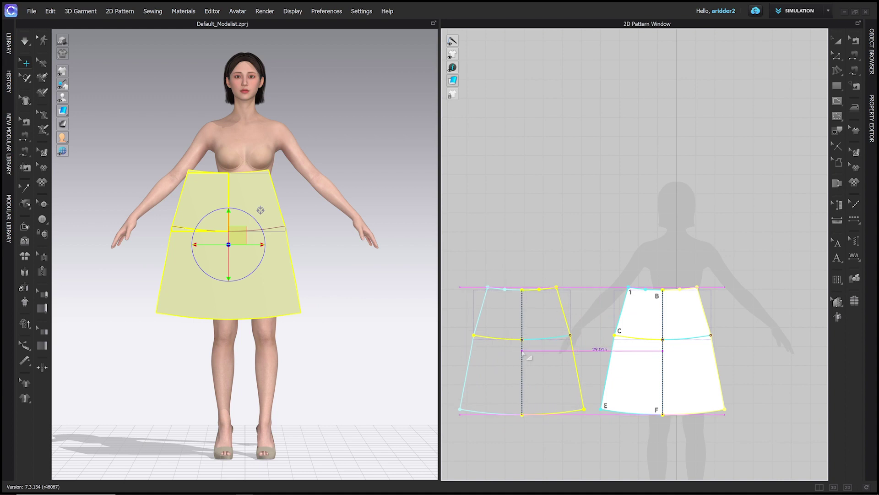
click(523, 353)
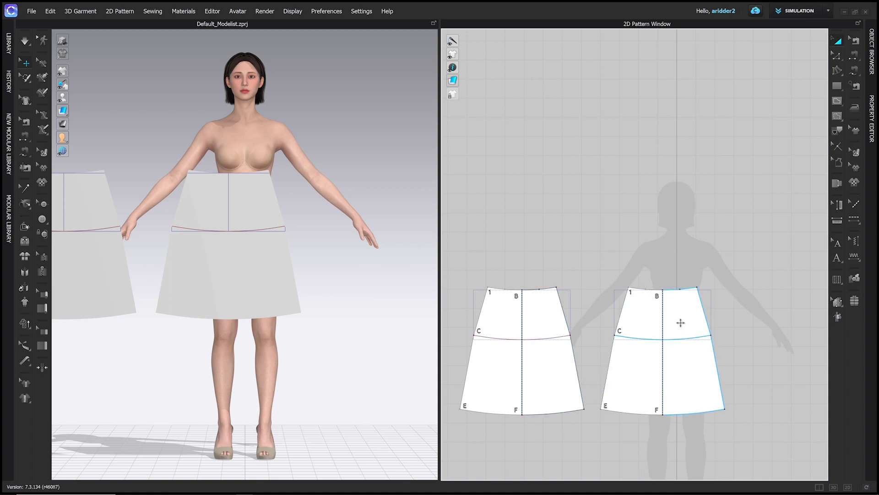
Step: Add a dart at the waist midpoint between 1 and B on the original pattern, 0.33 in wide and 6 in long
key(z)
scroll(671, 279, up, 5)
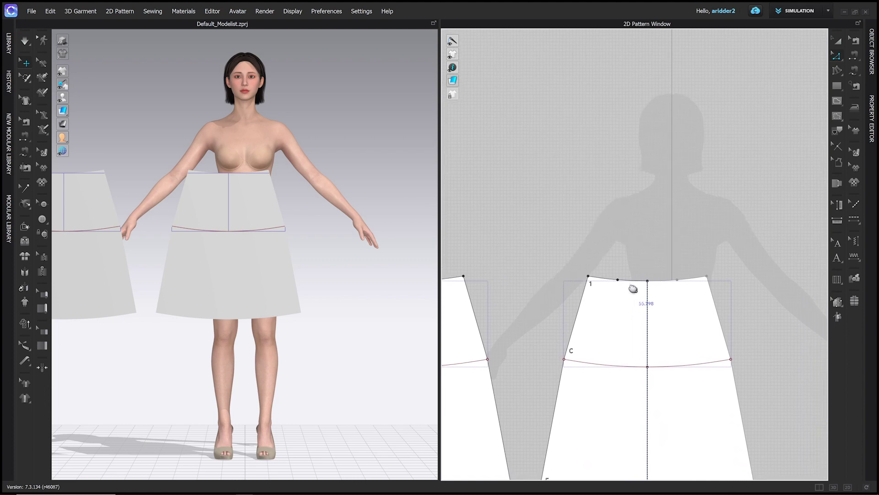
scroll(632, 288, up, 2)
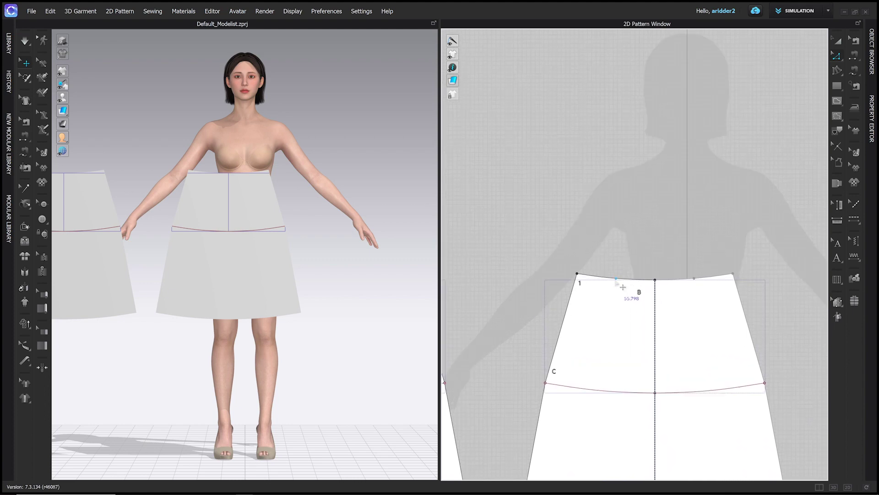
right_click(616, 279)
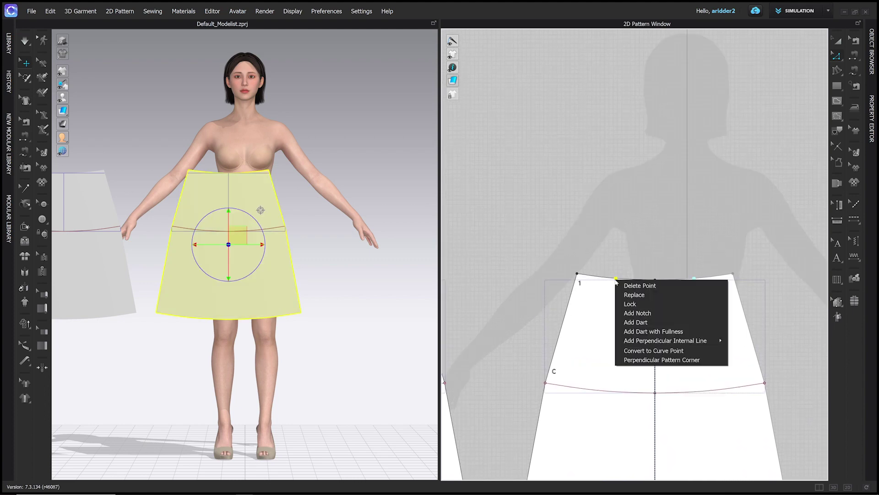
click(655, 325)
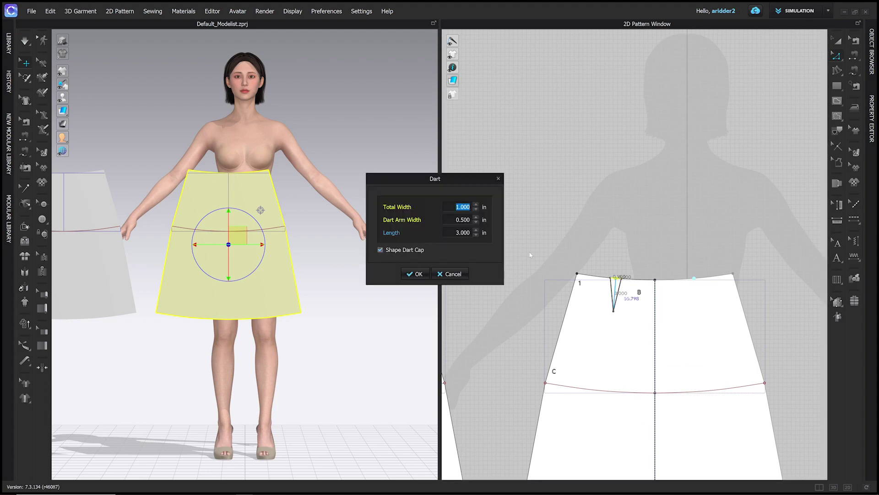
text(.33)
key(Tab)
key(Tab)
text(6)
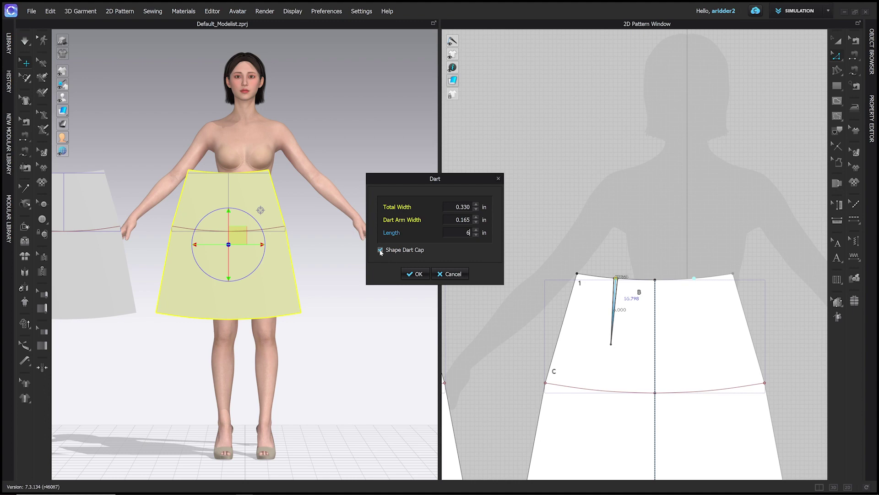
click(418, 274)
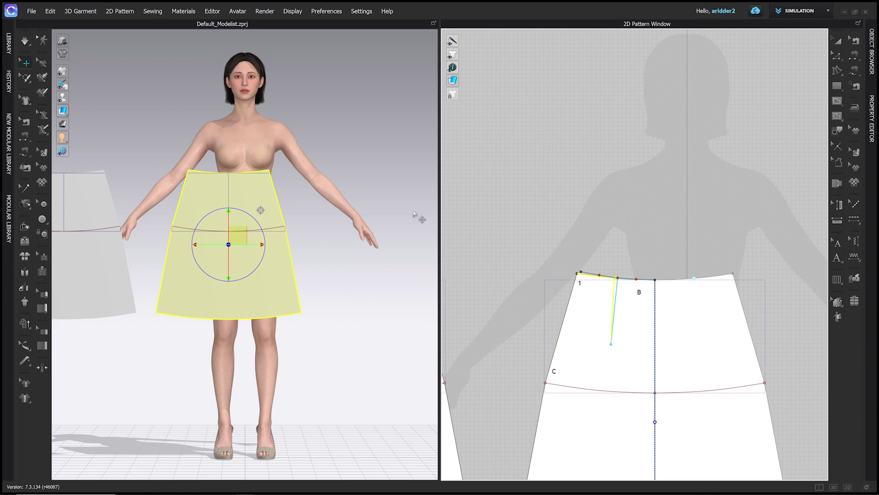
key(z)
scroll(626, 286, up, 2)
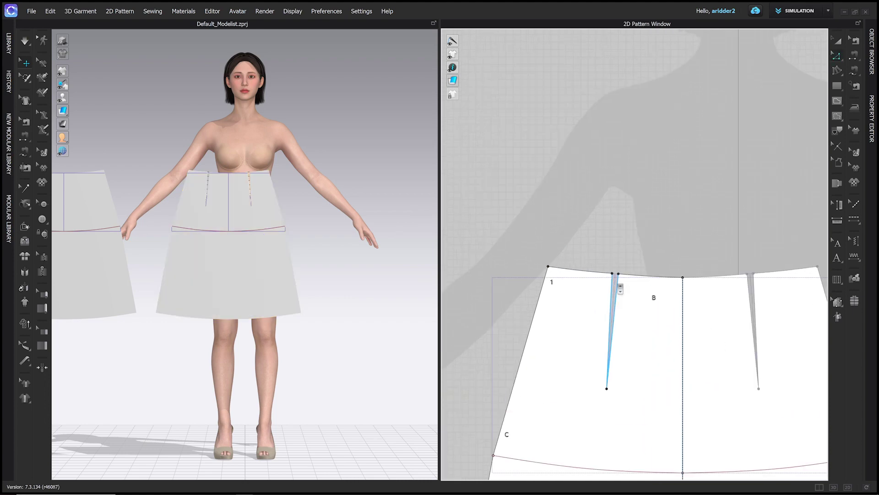
Step: Add a dart at the duplicated pattern's waist midpoint with a total width of 0.66 in and a length of 6 in
scroll(625, 286, down, 5)
middle_drag(517, 291, 589, 281)
scroll(582, 278, up, 1)
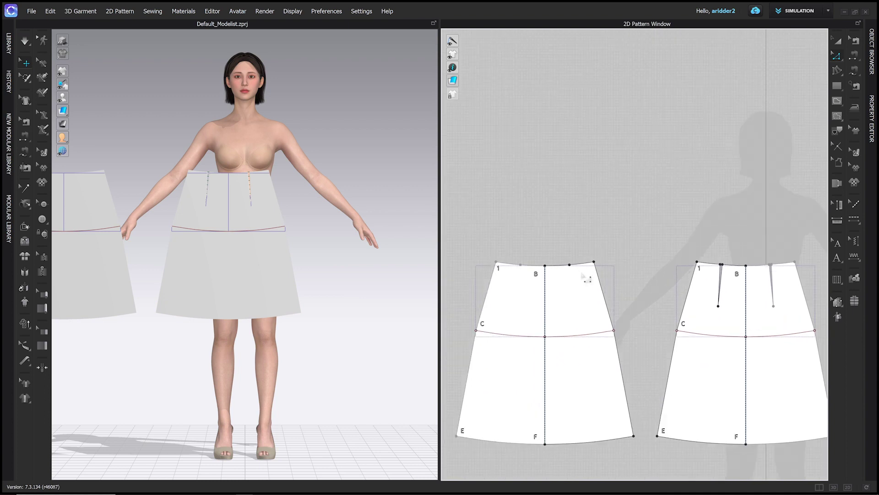
click(570, 265)
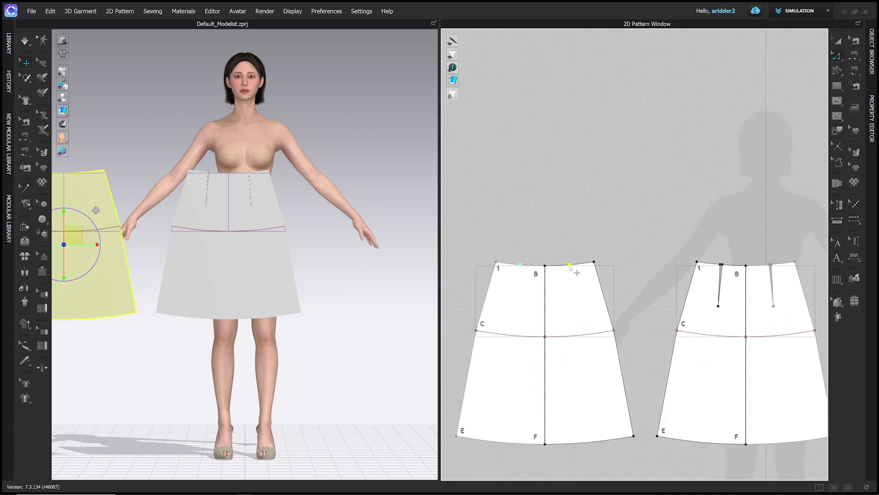
right_click(569, 265)
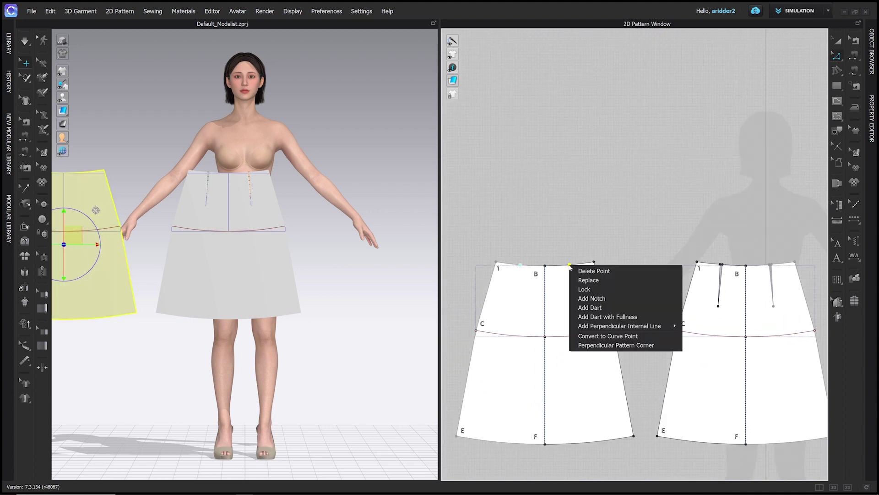
click(586, 307)
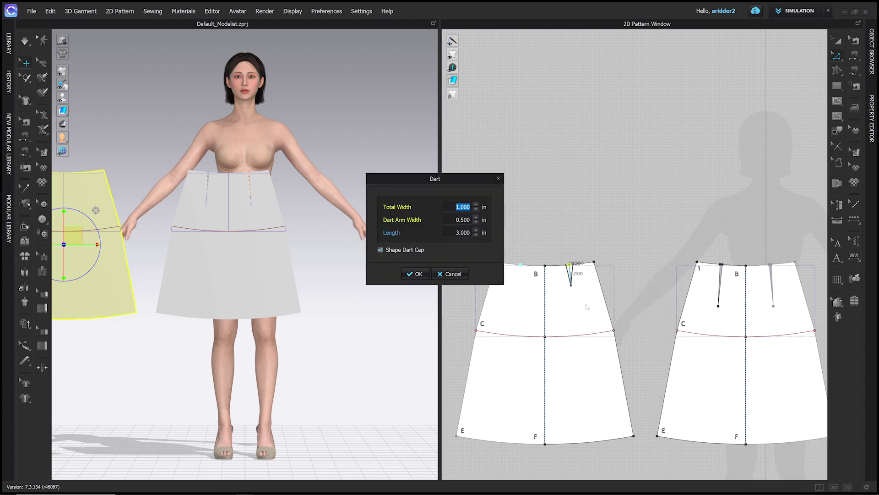
text(.66)
key(Tab)
key(Tab)
text(6)
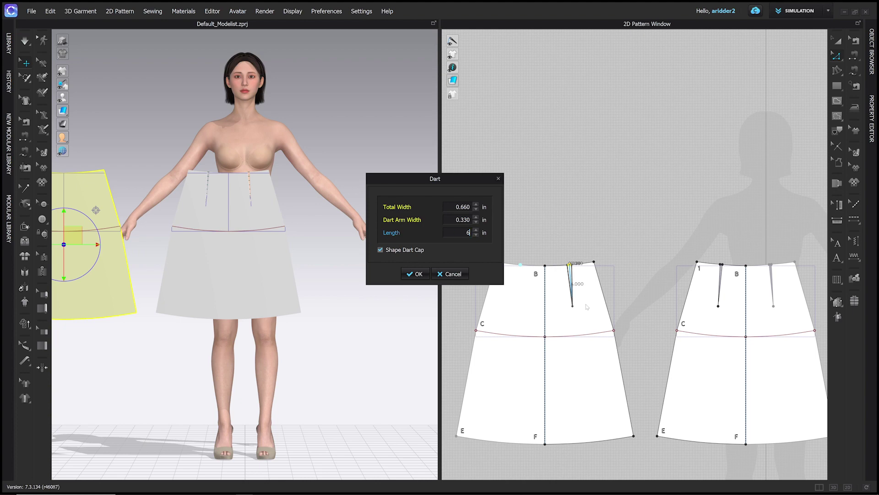
click(414, 274)
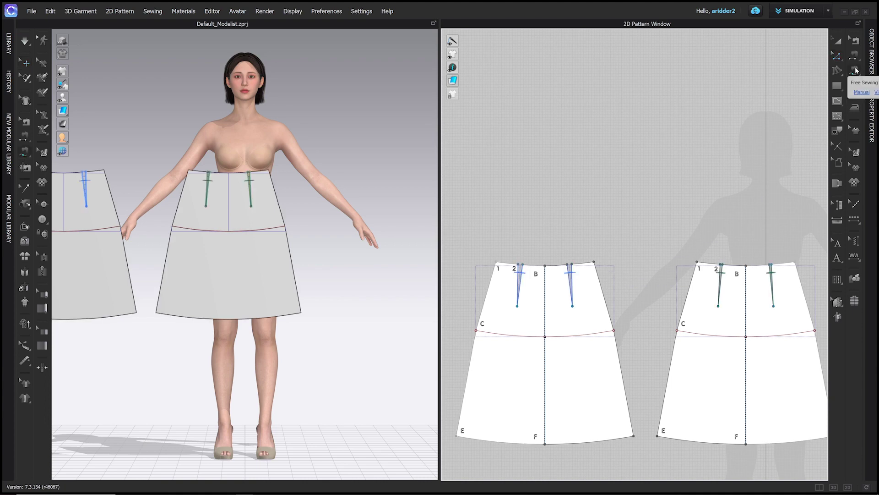
Step: Sew the duplicate's side seam to the original's facing side seam from waist to hem with Free Sewing
click(855, 70)
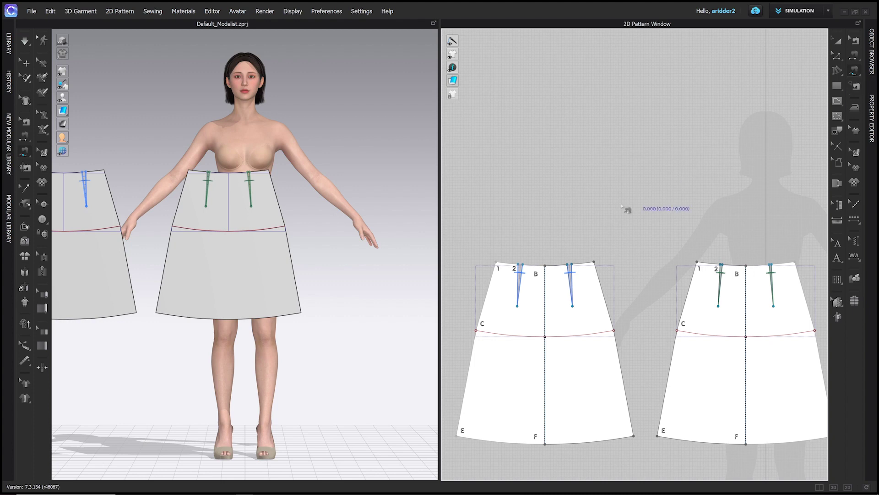
click(594, 262)
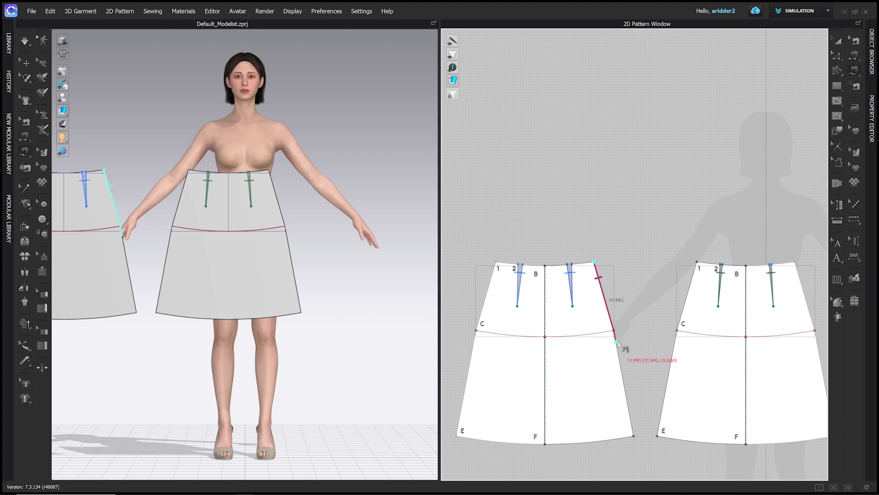
click(634, 437)
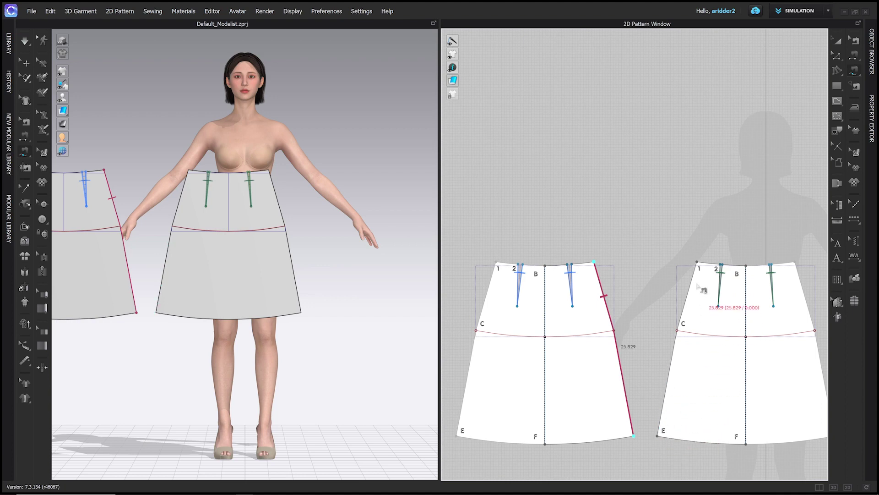
click(697, 262)
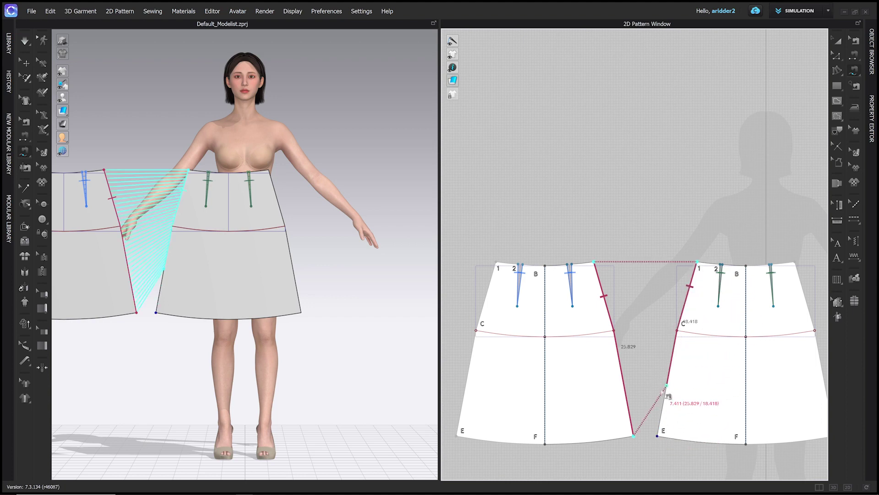
click(666, 439)
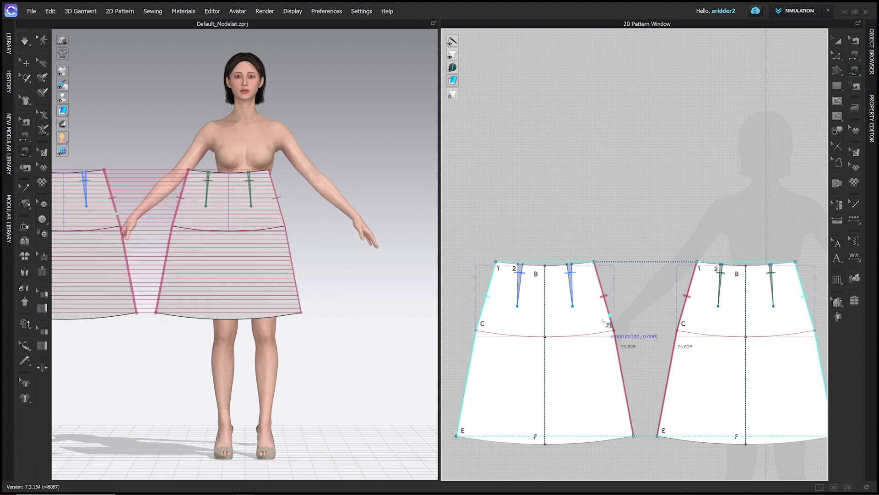
scroll(749, 316, down, 3)
middle_drag(746, 318, 694, 282)
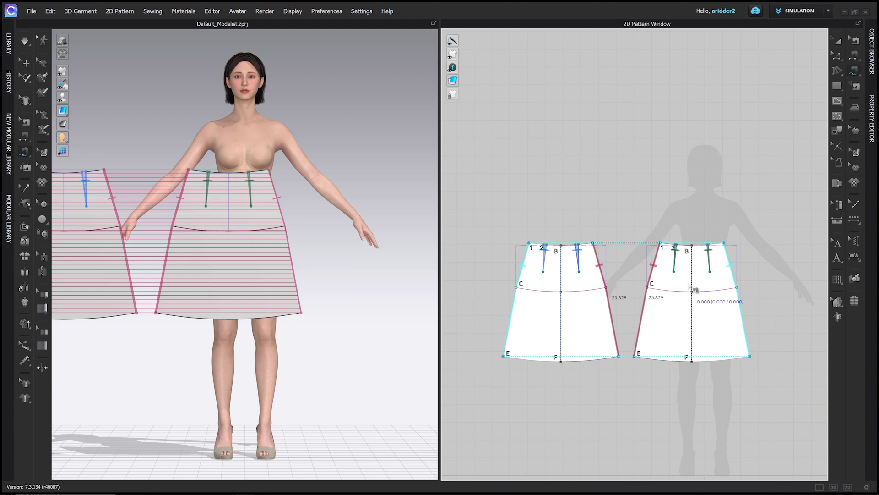
scroll(683, 287, up, 5)
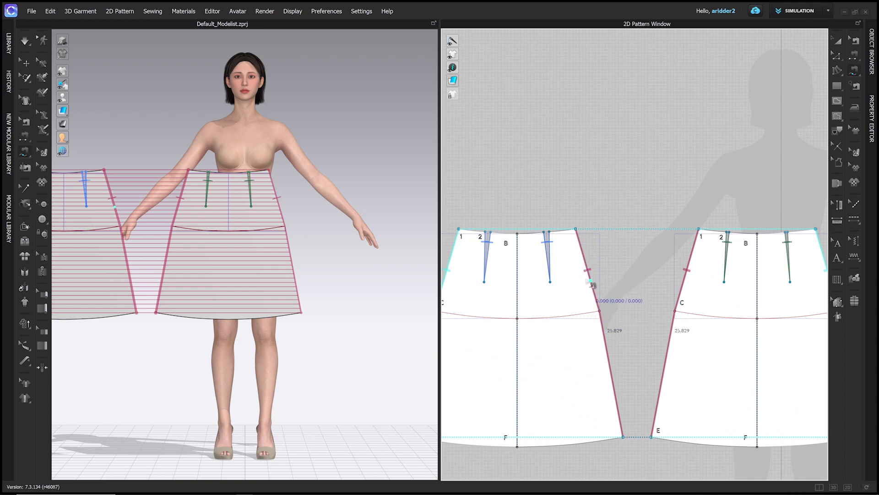
scroll(600, 316, up, 3)
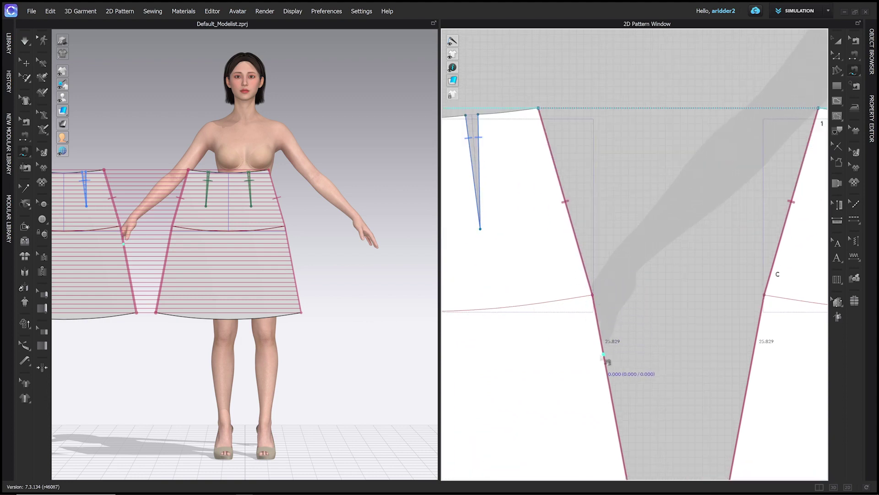
scroll(604, 355, down, 2)
scroll(604, 355, down, 1)
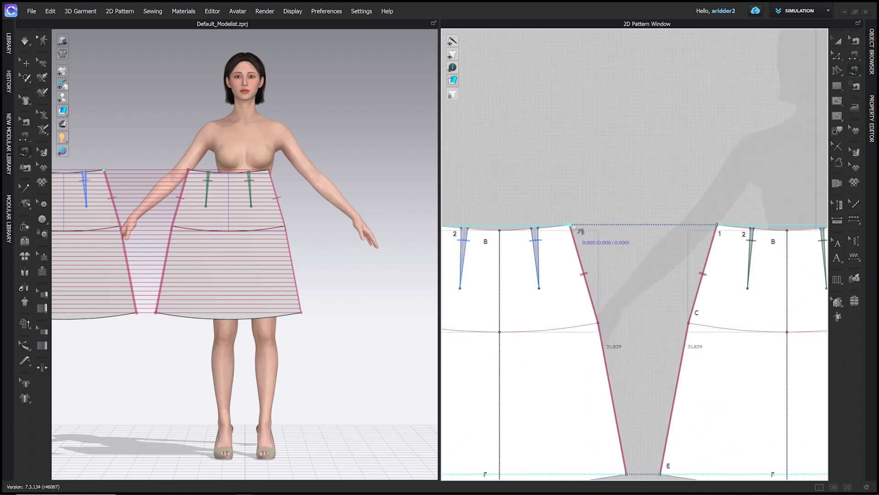
middle_drag(623, 284, 613, 257)
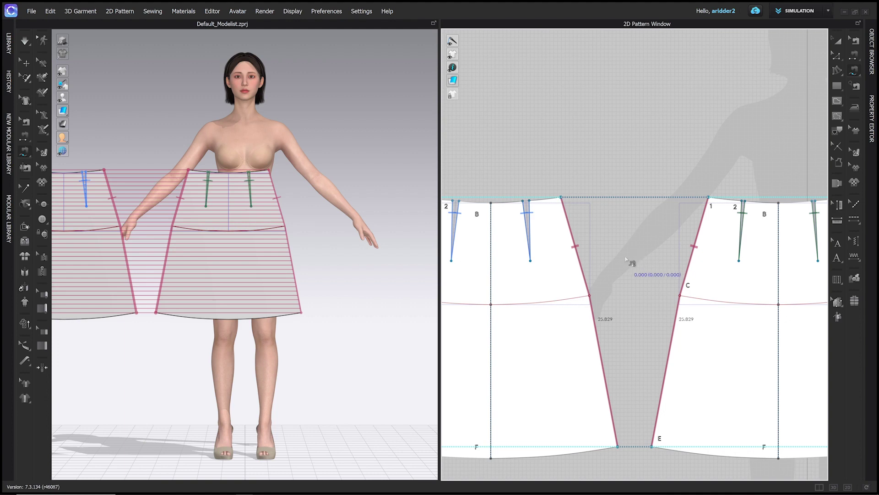
Step: Link both side seam segments of the original pattern to the duplicate's facing side seam, matching waist to waist and hem to hem
key(z)
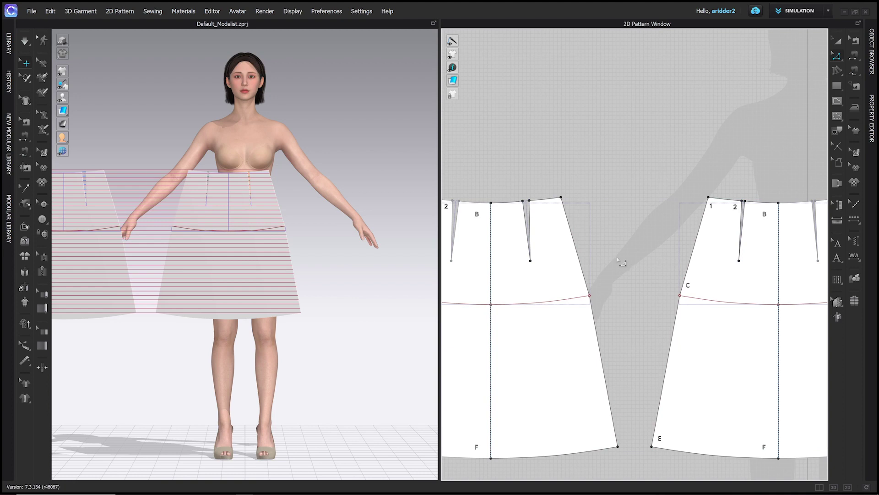
click(575, 246)
shift+click(600, 347)
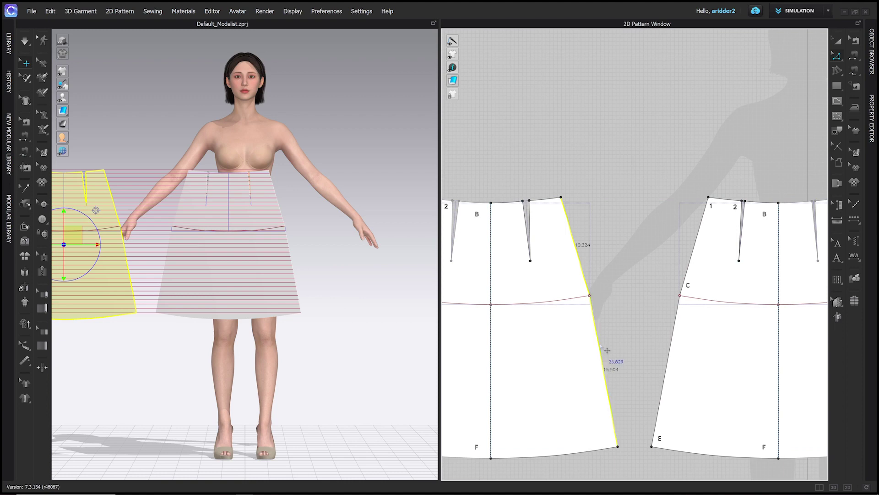
right_click(600, 347)
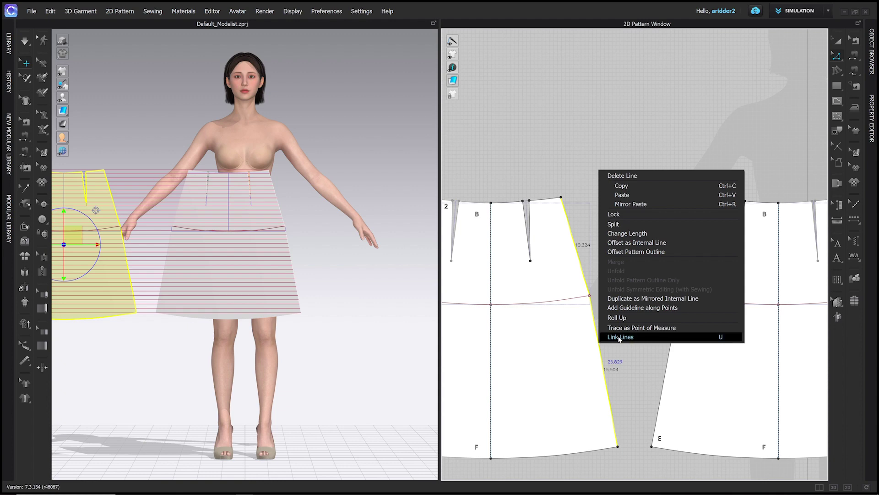
click(620, 337)
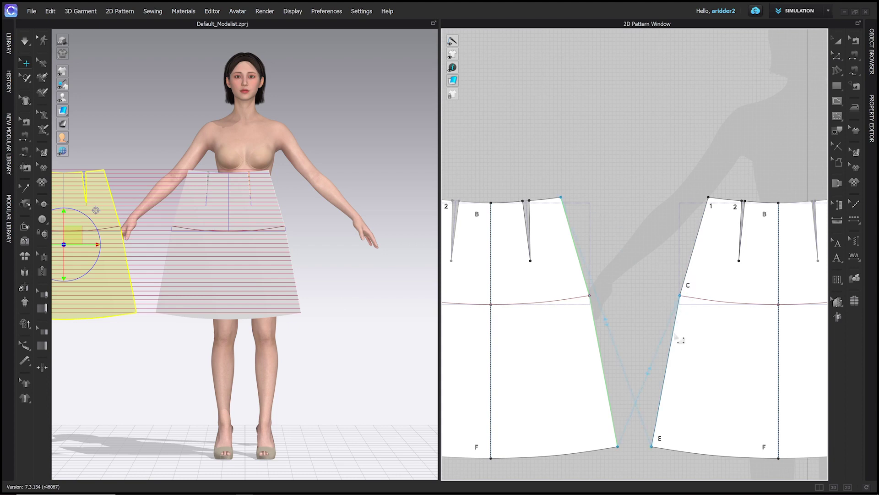
click(609, 451)
click(686, 294)
click(595, 328)
key(z)
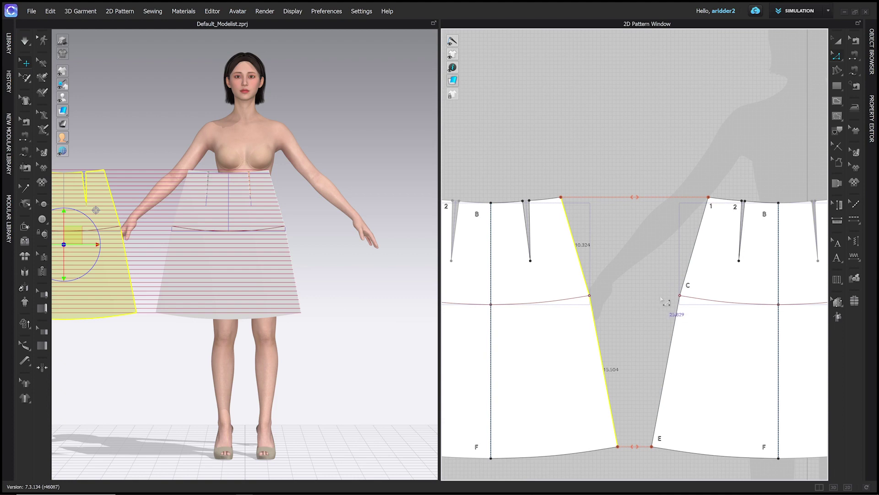
Step: Try moving the linked side seam's waist corner on the original pattern outward, and undo the move
scroll(663, 302, up, 2)
scroll(622, 251, down, 5)
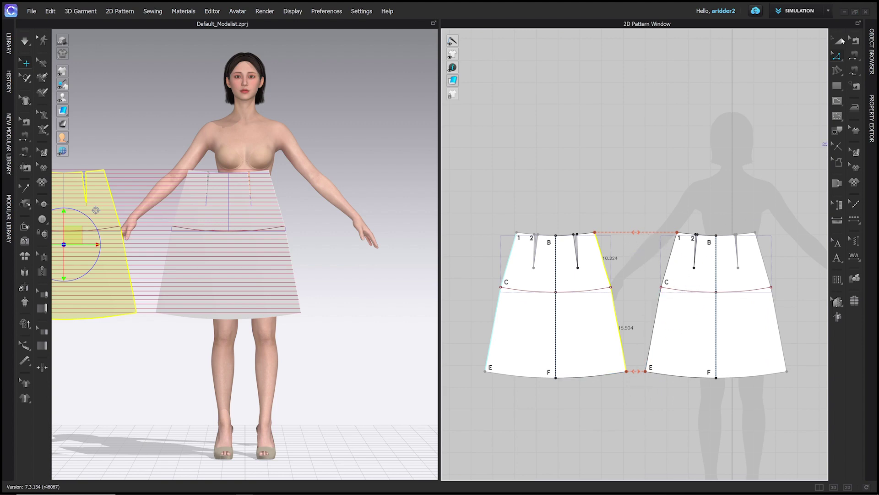
mouse_move(844, 57)
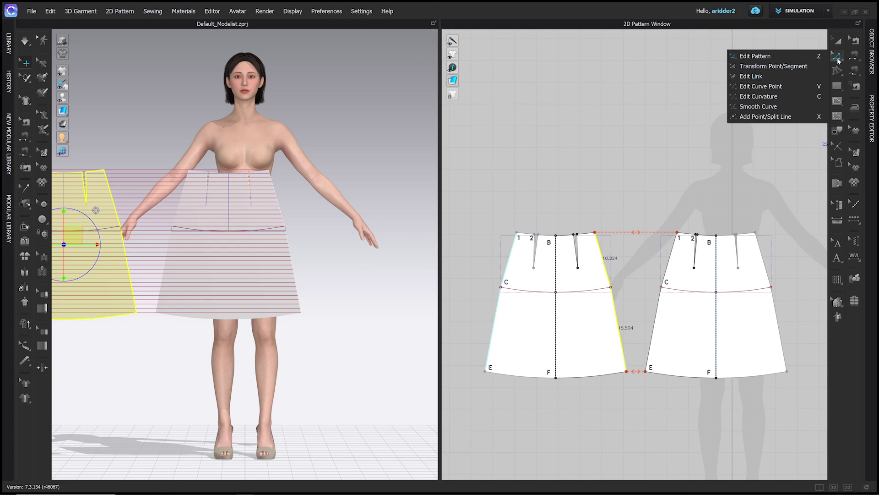
click(801, 80)
scroll(687, 268, up, 3)
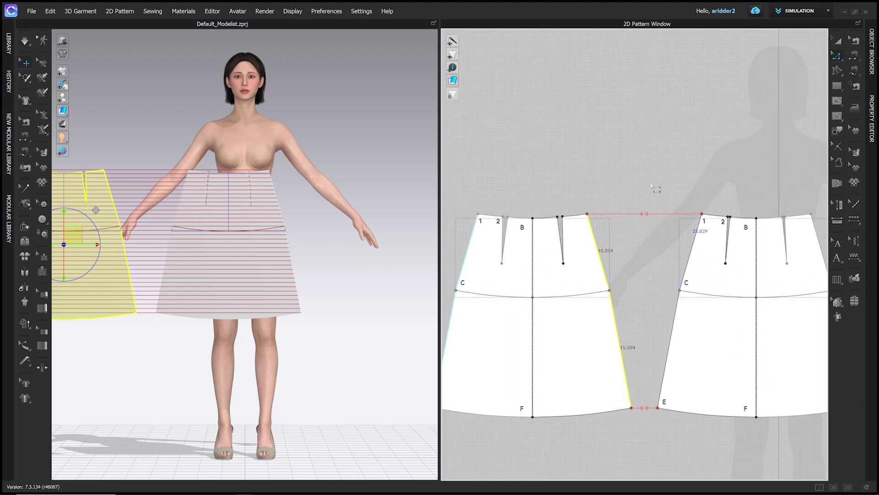
drag(590, 214, 615, 241)
key(ctrl+z)
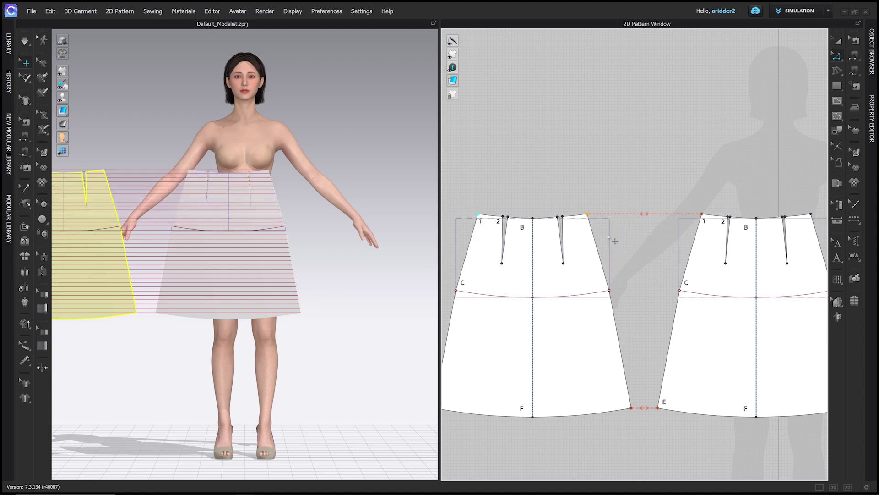
Step: Try bowing the original pattern's upper side seam outward with Edit Curvature, and undo the curve
click(602, 256)
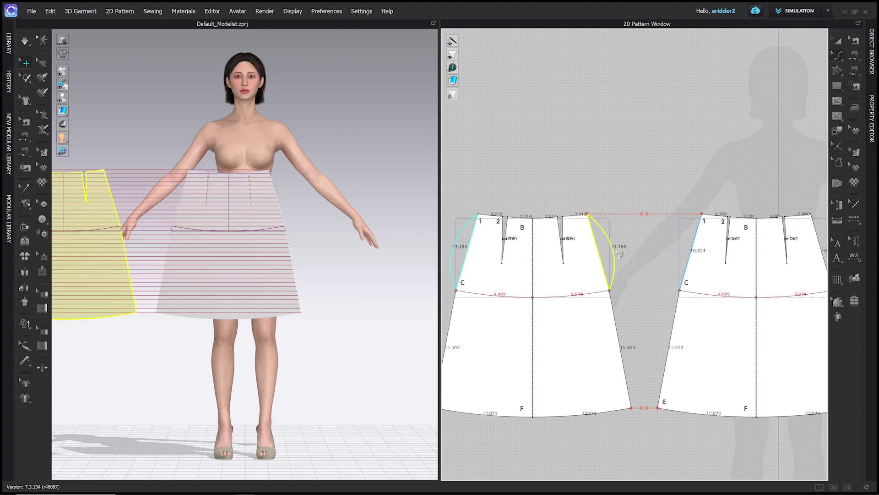
drag(603, 252, 626, 251)
key(ctrl+z)
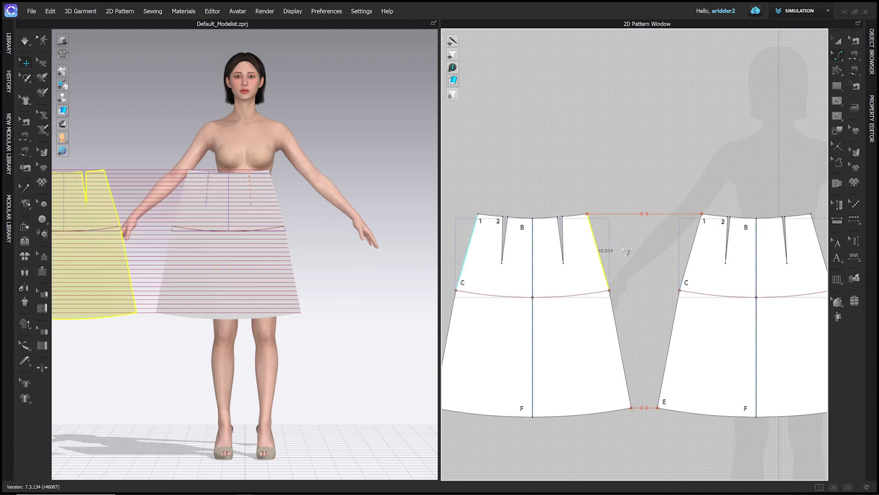
click(621, 248)
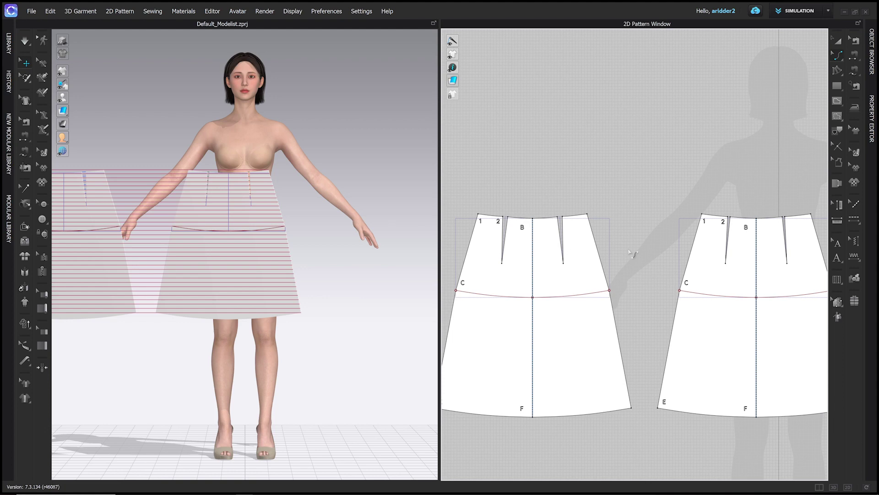
Step: With Edit Curve Point, add a midpoint to the original's upper side seam between waist and hip, using Uniform Split with 2 segments
key(ctrl+a)
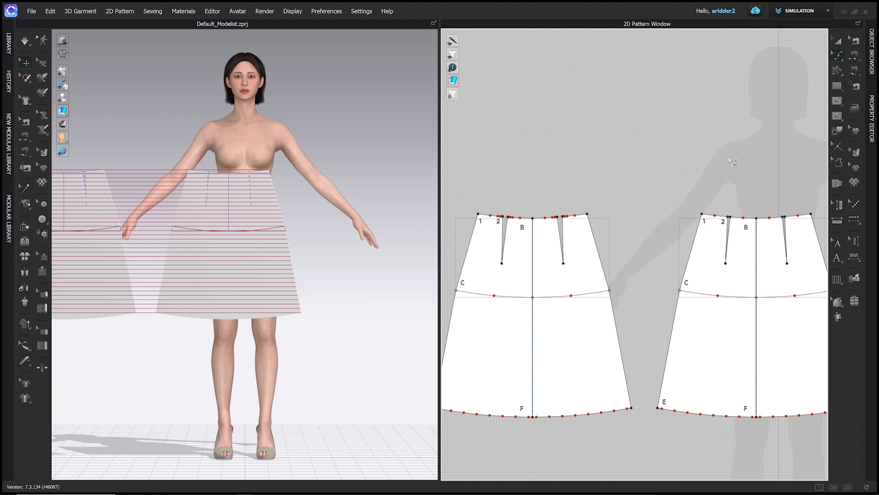
click(838, 56)
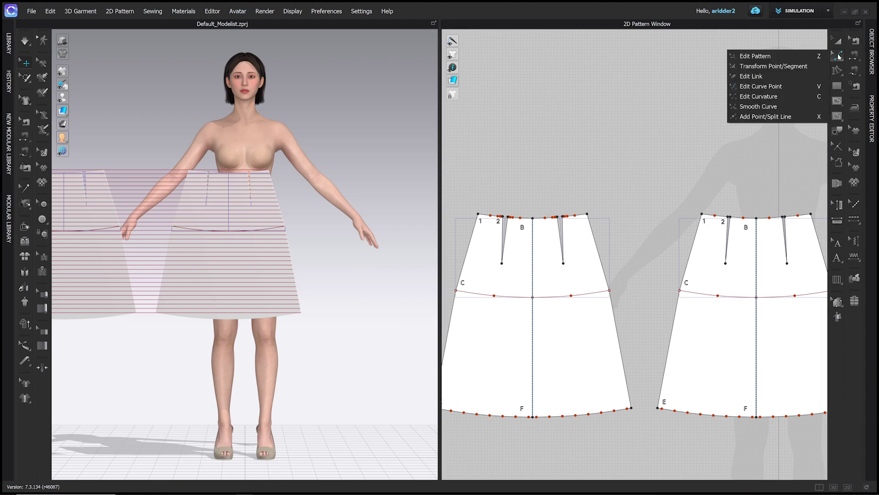
click(807, 85)
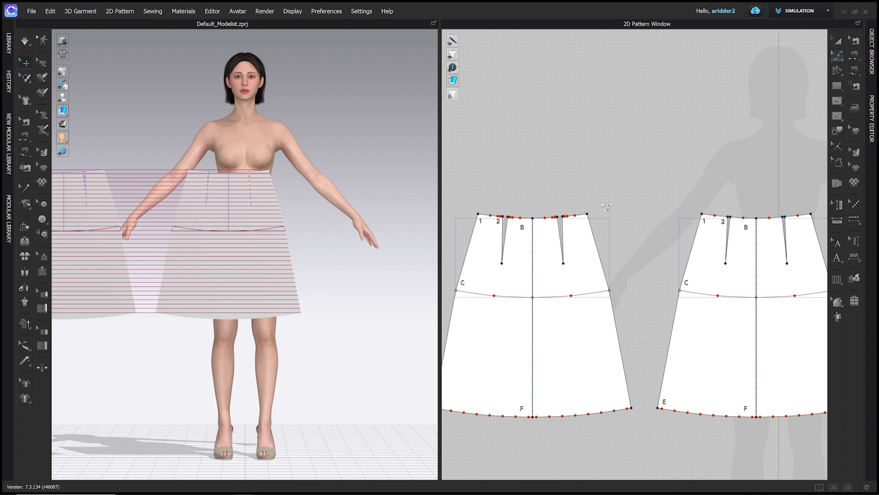
right_click(597, 249)
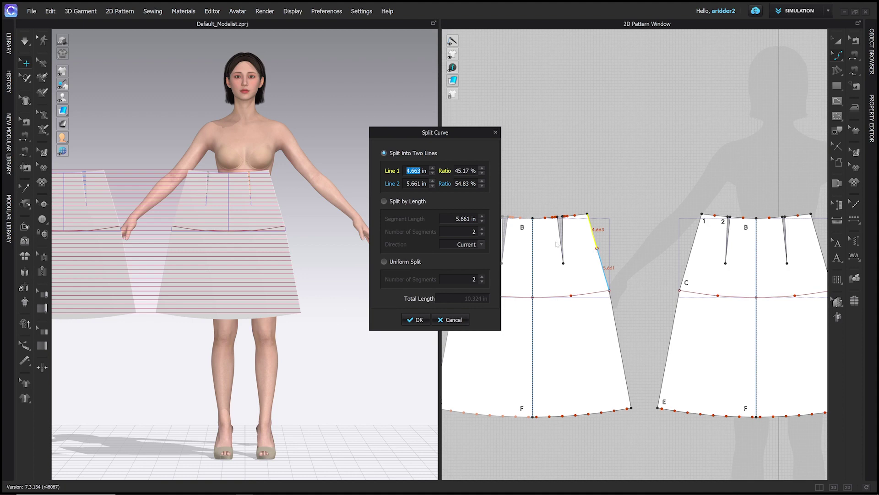
click(384, 263)
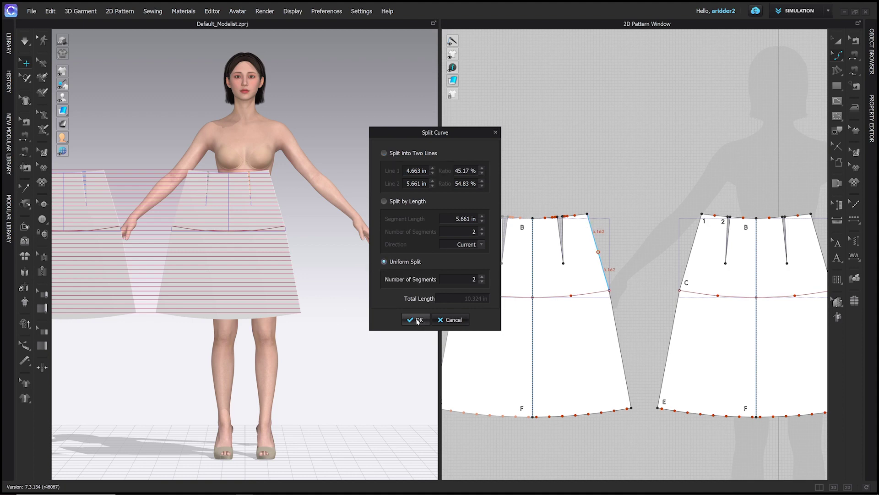
click(418, 320)
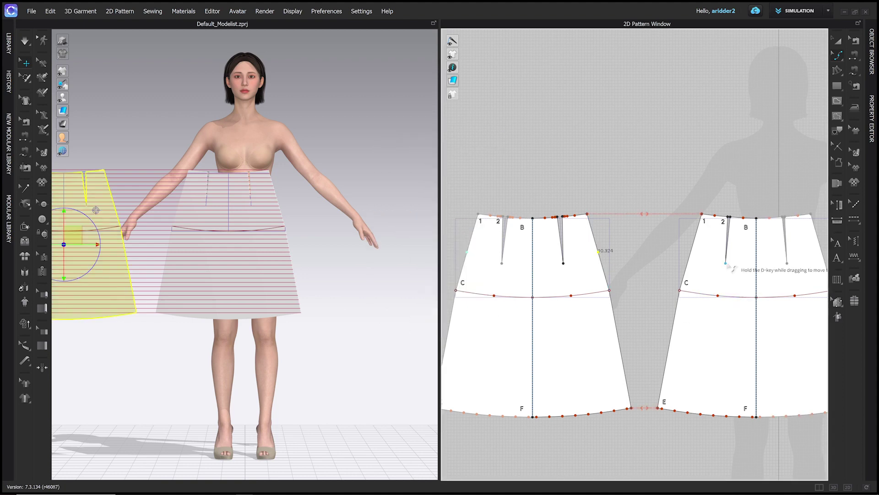
Step: Add a matching curve point on the duplicate's facing upper side seam using Uniform Split with 2 segments
right_click(693, 251)
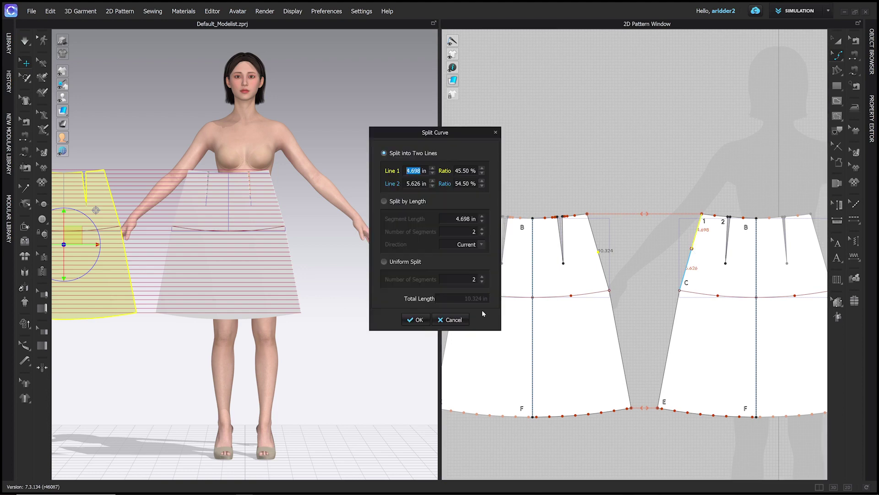
click(384, 262)
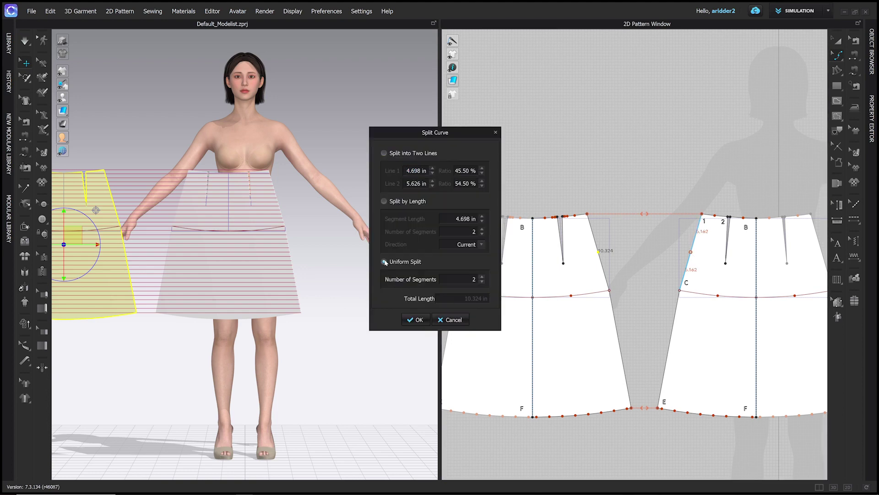
click(418, 320)
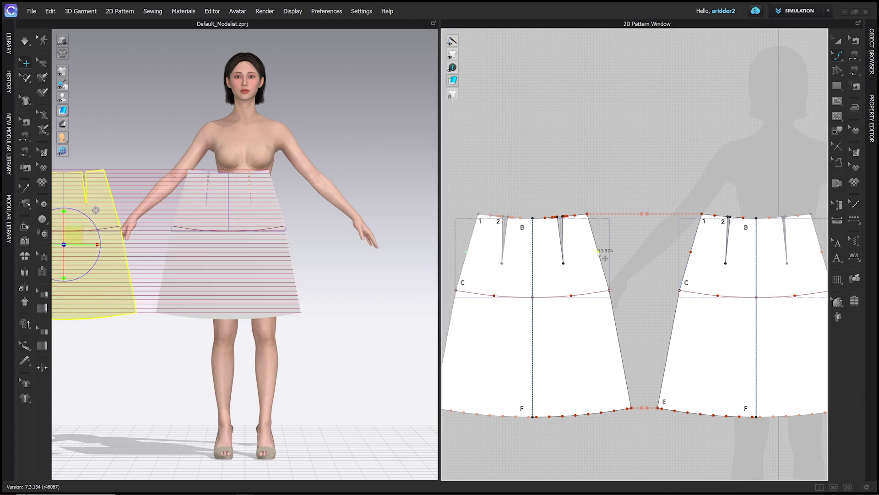
Step: Move the original's side seam curve point down toward the hip and outward, rounding the waist-to-hip seam to about 10.33 in
drag(605, 258, 614, 282)
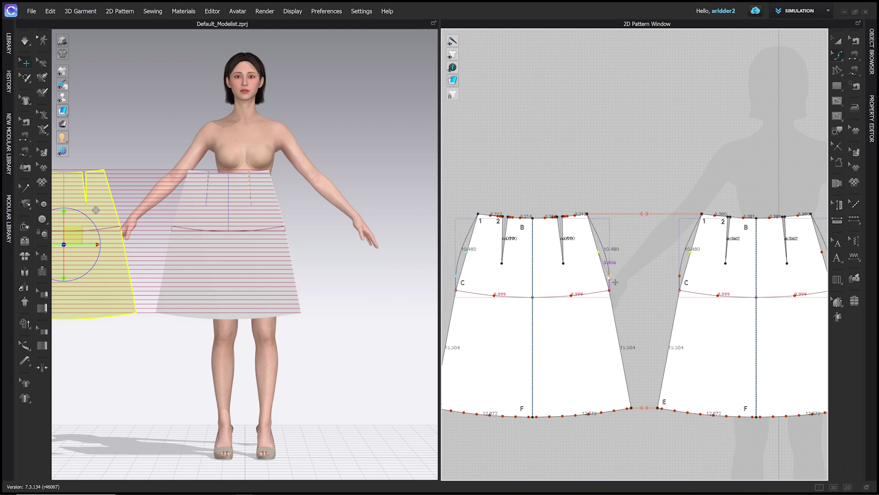
scroll(616, 282, up, 3)
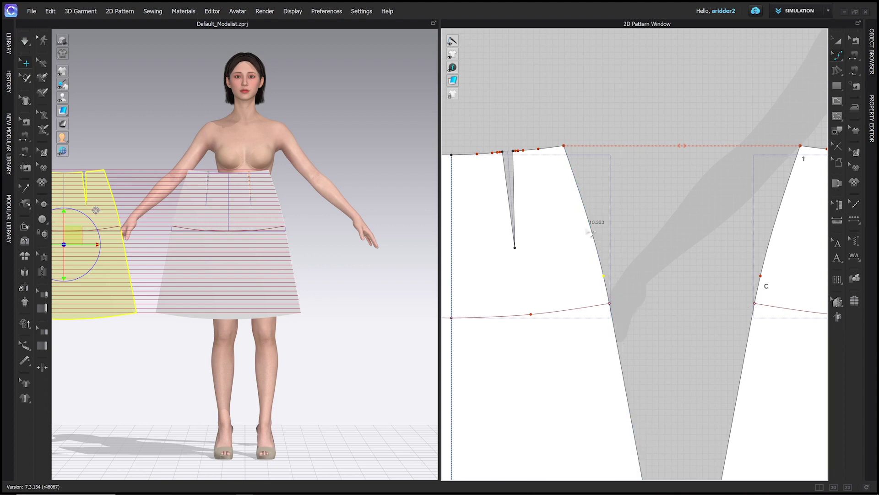
scroll(601, 213, down, 5)
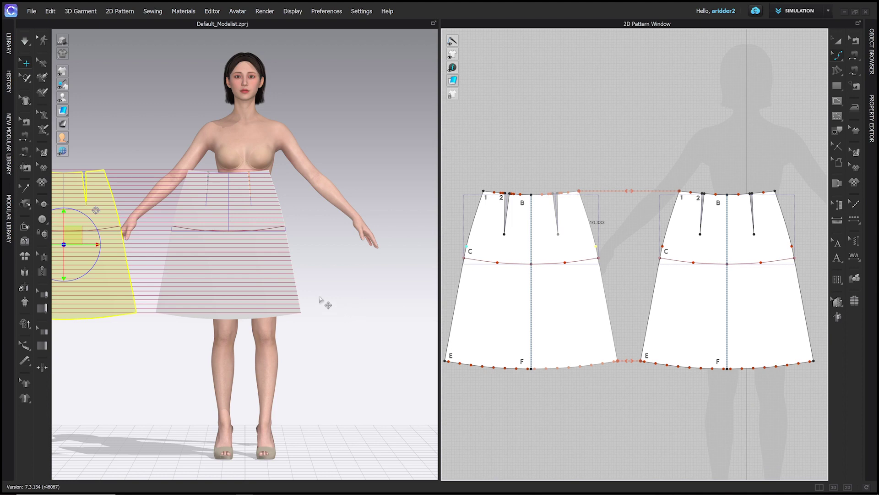
Step: Move the duplicated piece aside in 3D and place it on the avatar's front arrangement point between the thighs
scroll(320, 300, down, 2)
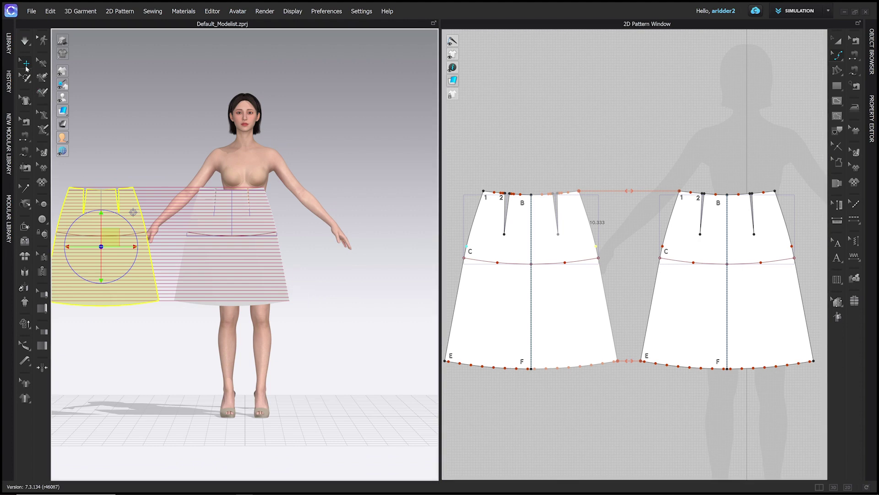
click(24, 64)
drag(242, 260, 369, 256)
right_drag(369, 256, 378, 280)
click(402, 354)
click(380, 281)
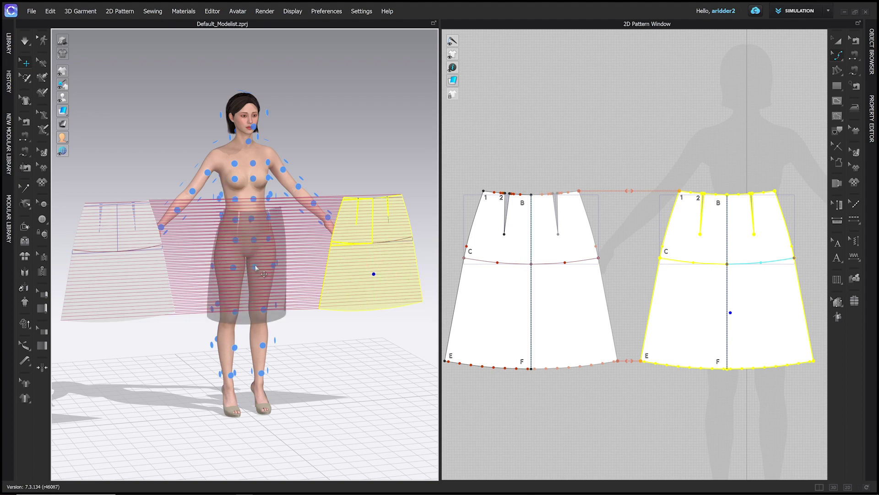
click(256, 268)
Step: Place the original skirt piece on the avatar's back arrangement point between the thighs
right_drag(255, 268, 304, 304)
click(401, 239)
key(space)
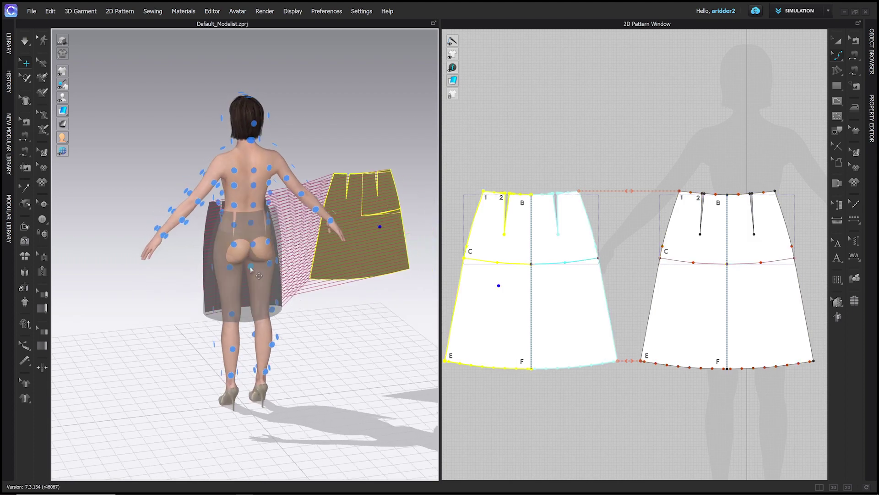
Step: Simulate the skirt and pull its front and back waist areas so it settles evenly on the avatar
right_drag(258, 266, 327, 319)
key(space)
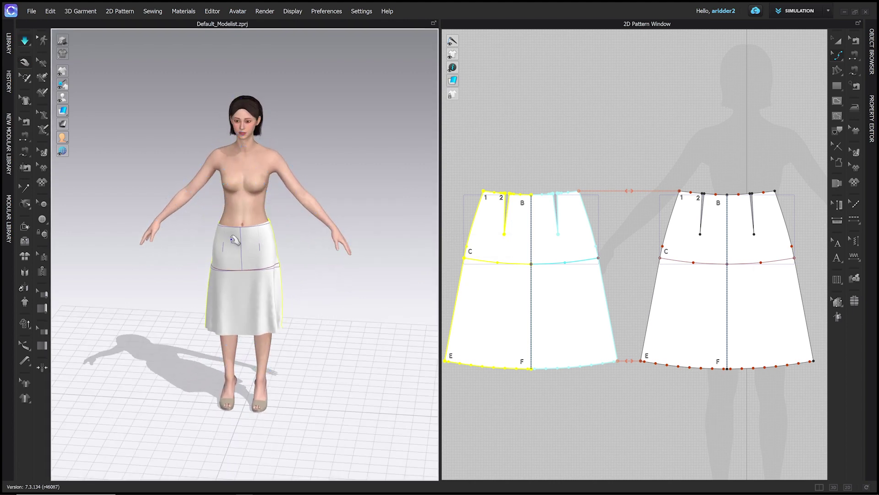
click(228, 227)
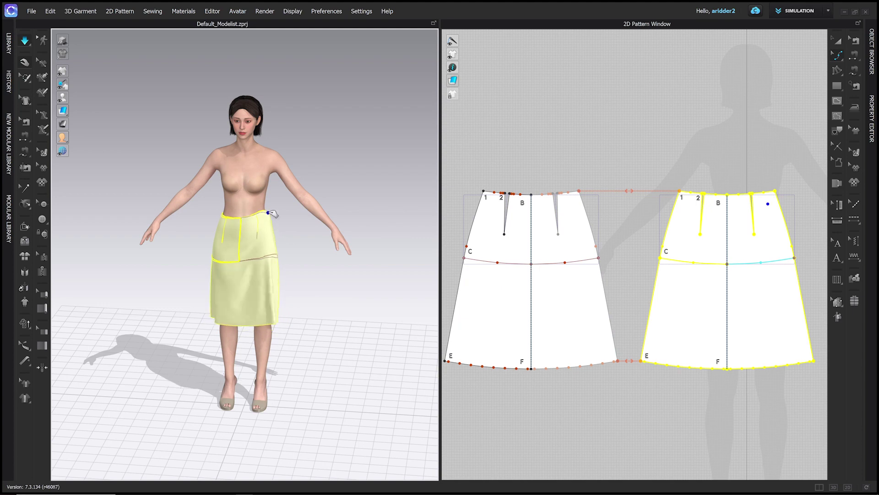
right_drag(274, 236, 355, 300)
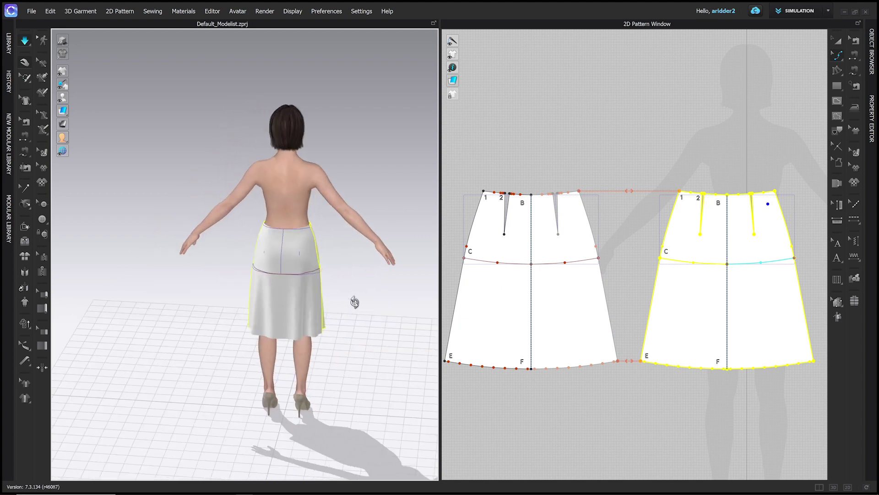
click(282, 242)
right_drag(283, 243, 300, 260)
click(251, 231)
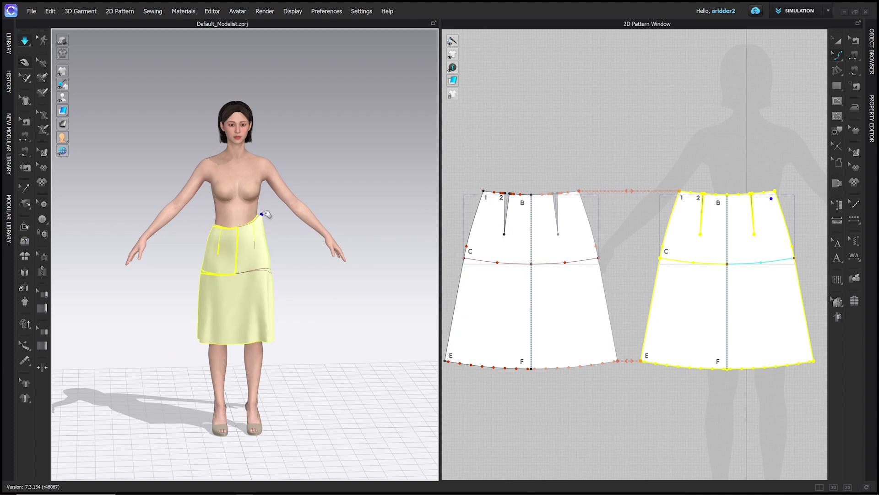
right_drag(288, 271, 274, 255)
click(320, 321)
scroll(320, 321, down, 3)
mouse_move(320, 343)
right_down()
mouse_move(210, 341)
mouse_move(337, 341)
right_up()
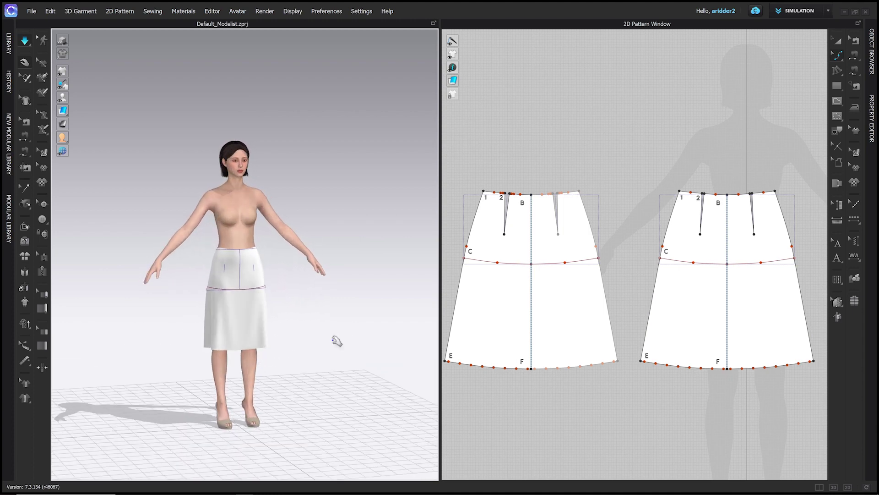